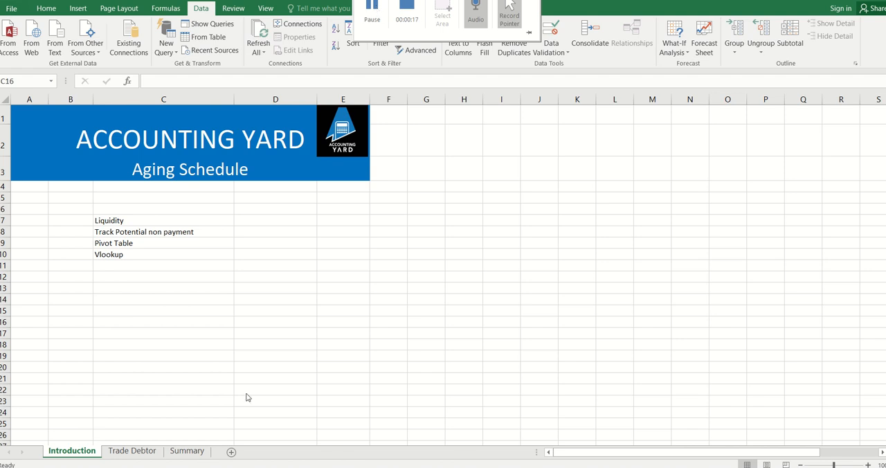
{"action": "left_click", "coordinate": [133, 453]}
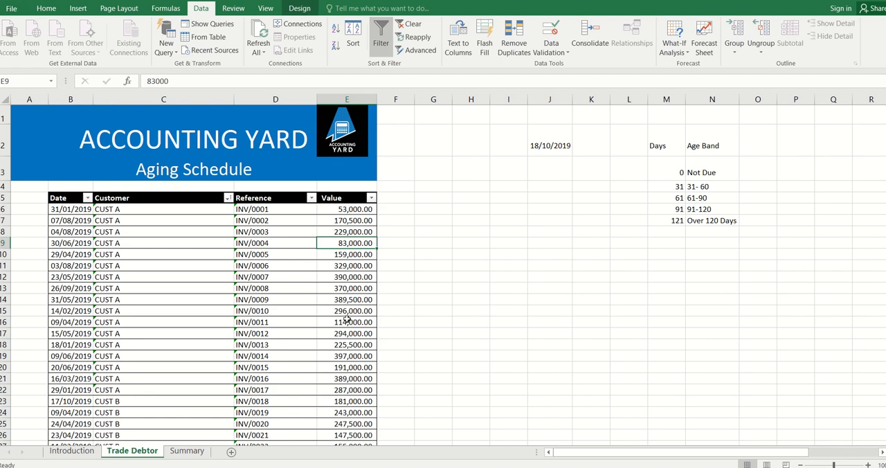
{"action": "left_click", "coordinate": [83, 457]}
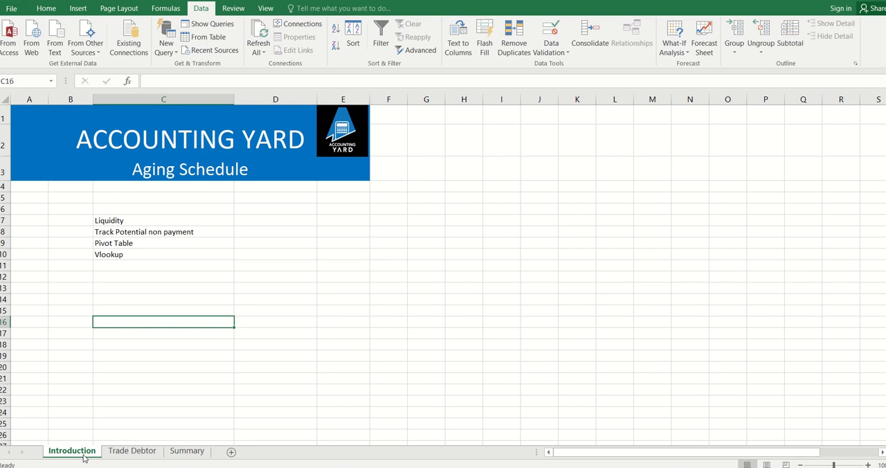
{"action": "left_click", "coordinate": [125, 243]}
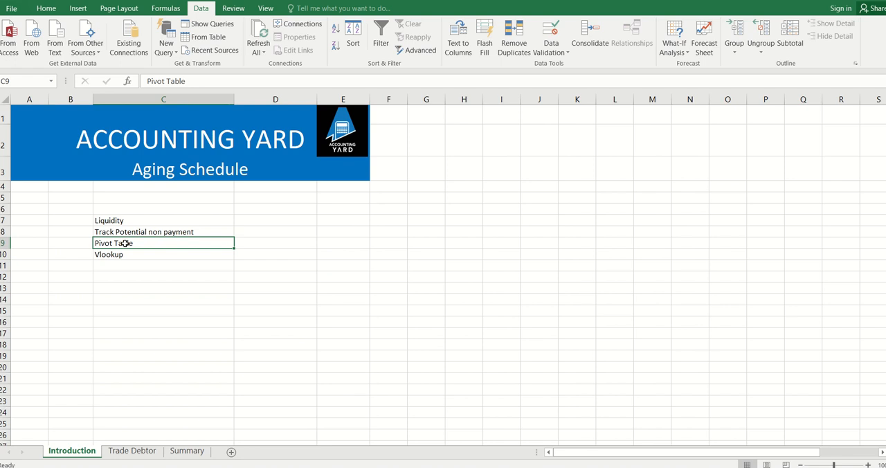
{"action": "key", "text": "Down"}
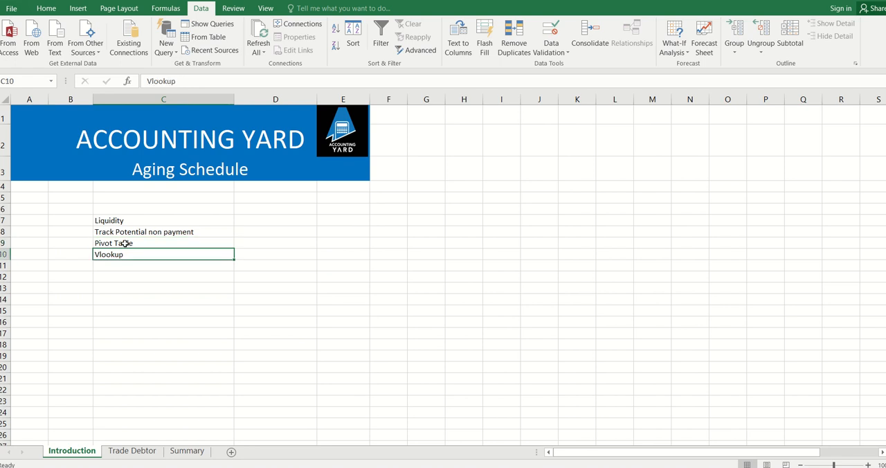
On the Trade Debtor sheet, replace the fixed date in cell J2 with the formula =TODAY()
{"action": "left_click", "coordinate": [142, 457]}
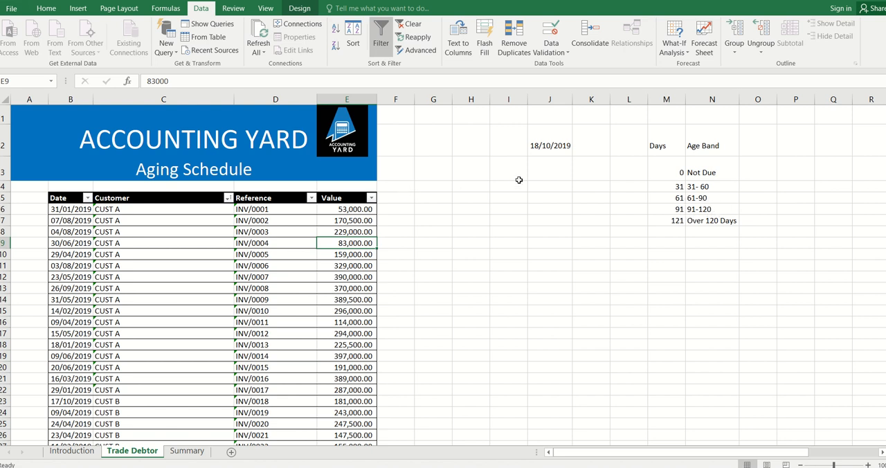
{"action": "left_click", "coordinate": [549, 150]}
{"action": "key", "text": "Delete"}
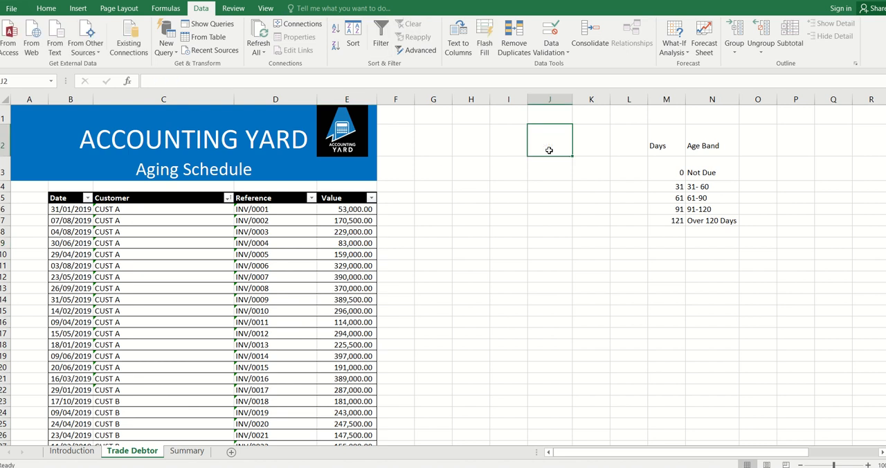
{"action": "type", "text": "=today"}
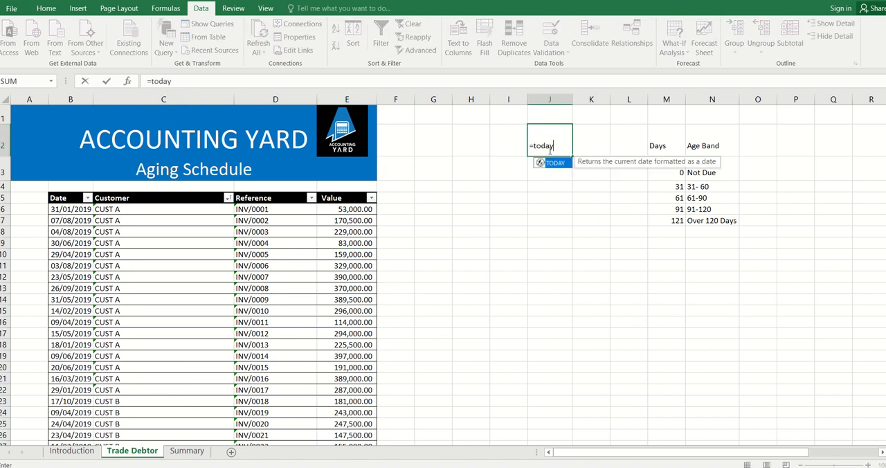
{"action": "key", "text": "Tab"}
{"action": "key", "text": "Tab"}
{"action": "left_click", "coordinate": [548, 149]}
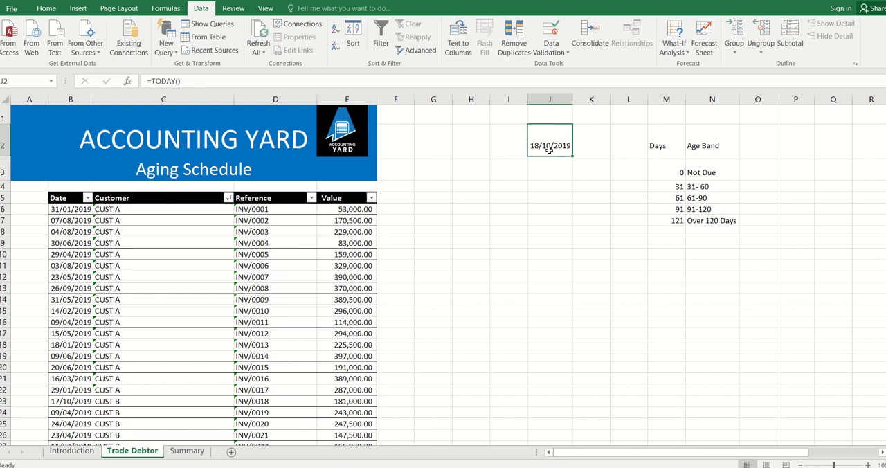
Add an Age column to the invoice table by entering the heading "Age" in F5
{"action": "left_click", "coordinate": [398, 198]}
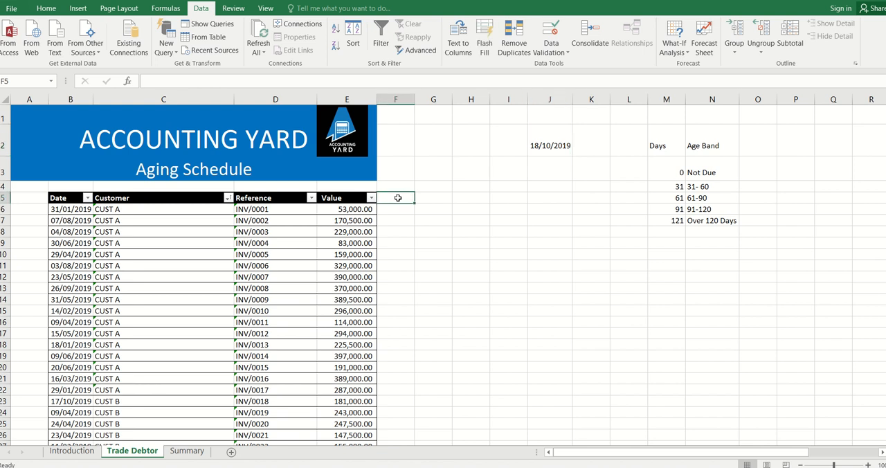
{"action": "type", "text": "Age"}
{"action": "key", "text": "Return"}
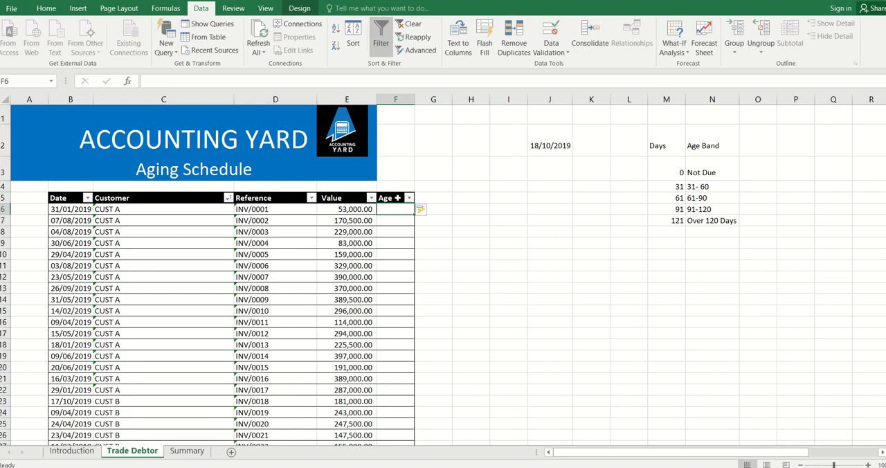
{"action": "type", "text": "="}
{"action": "left_click", "coordinate": [568, 146]}
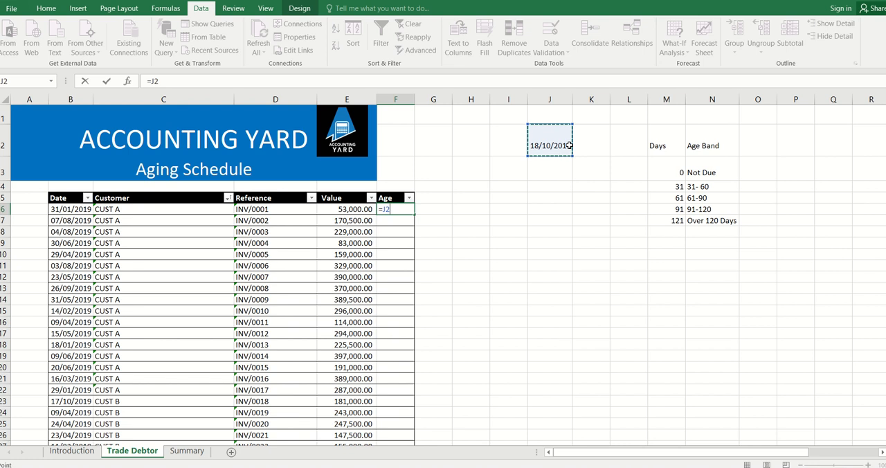
{"action": "key", "text": "F4"}
{"action": "type", "text": "-"}
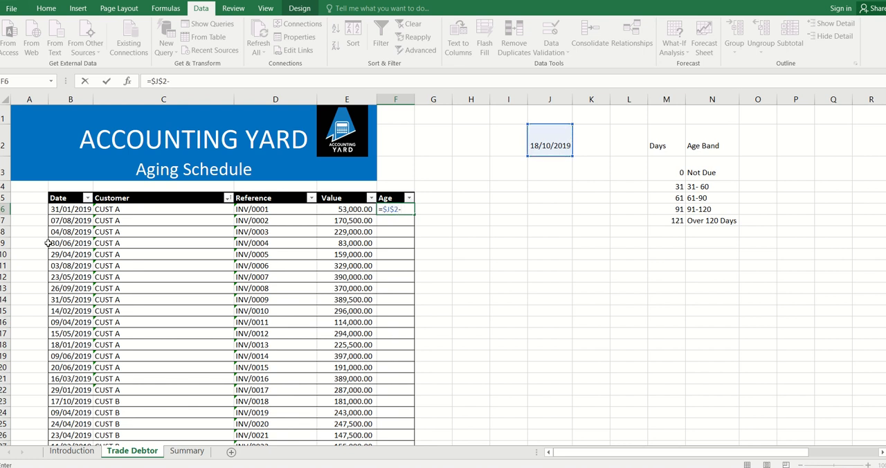
{"action": "left_click", "coordinate": [72, 208]}
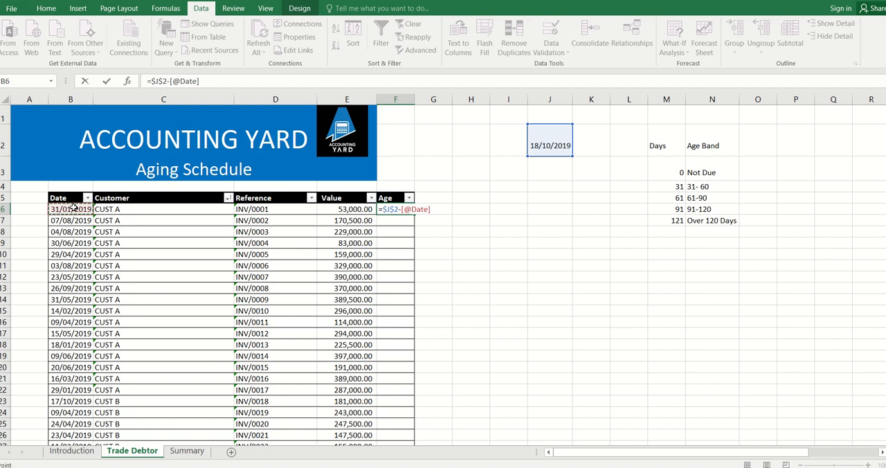
{"action": "key", "text": "ctrl+Return"}
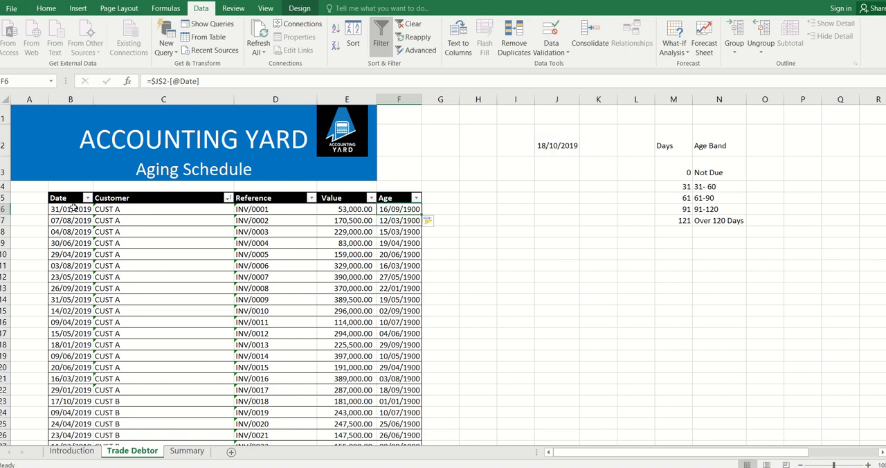
Apply the comma number style to all values in the Age column
{"action": "key", "text": "ctrl+shift+Down"}
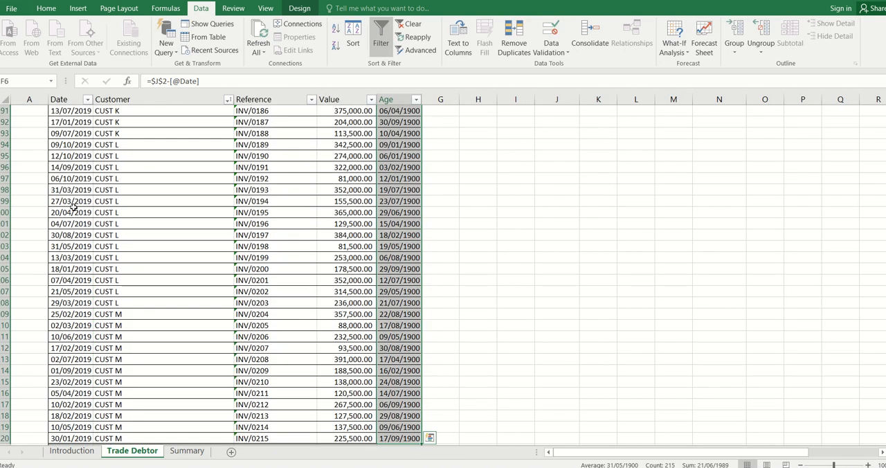
{"action": "left_click", "coordinate": [46, 9]}
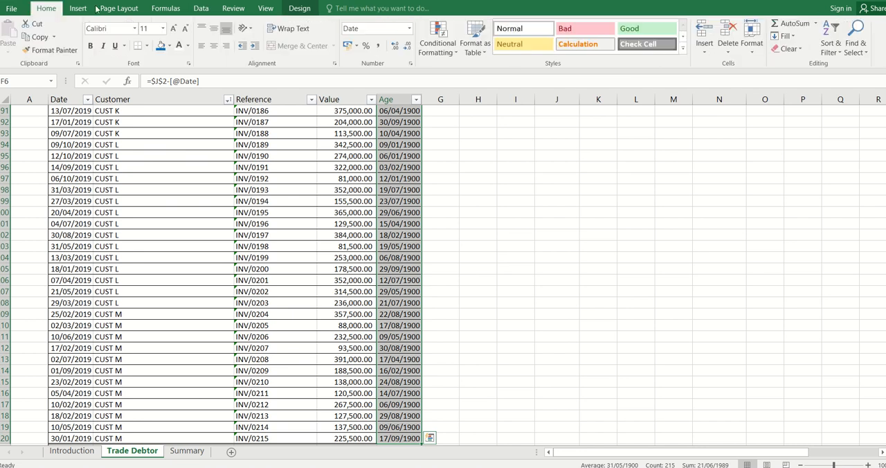
{"action": "left_click", "coordinate": [379, 46]}
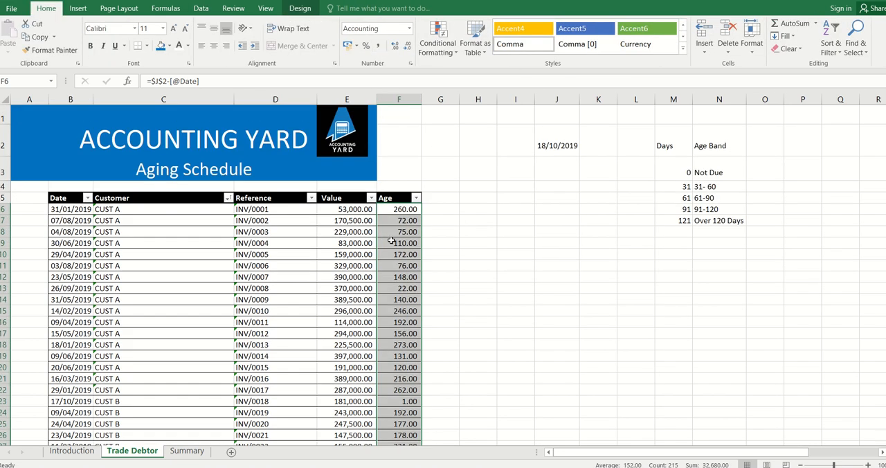
{"action": "left_click", "coordinate": [409, 210]}
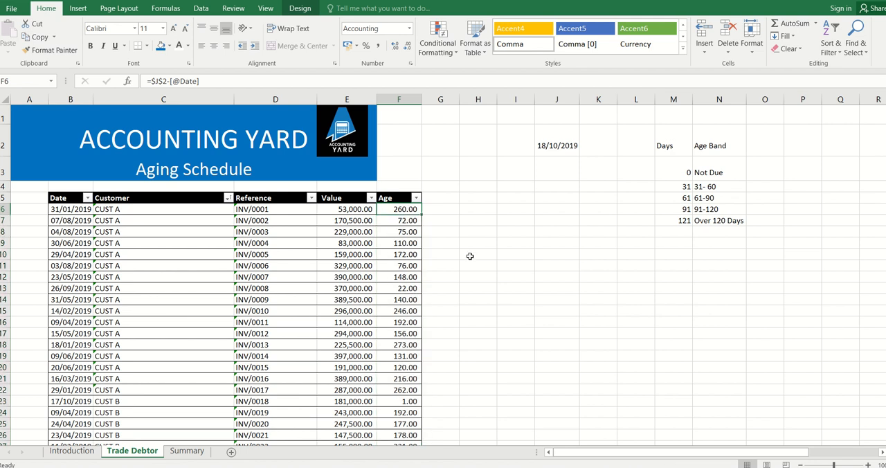
Add another table column by entering the heading "Age band" in G5, beside Age
{"action": "key", "text": "Right"}
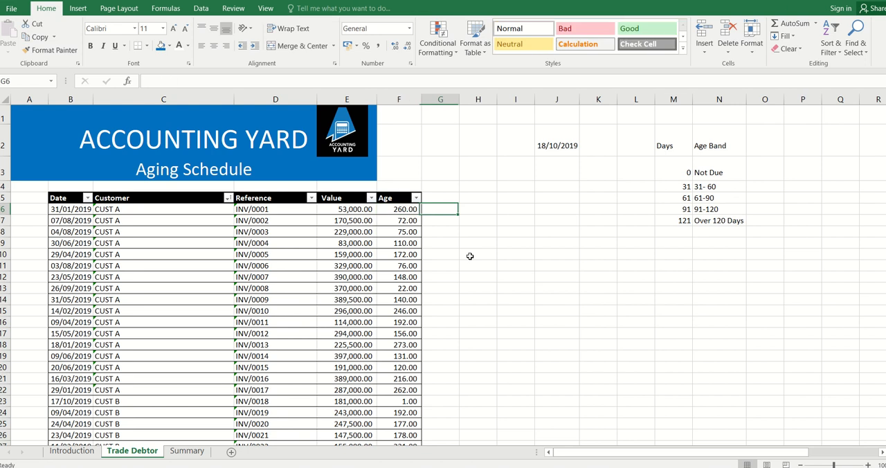
{"action": "key", "text": "Up"}
{"action": "type", "text": "Age"}
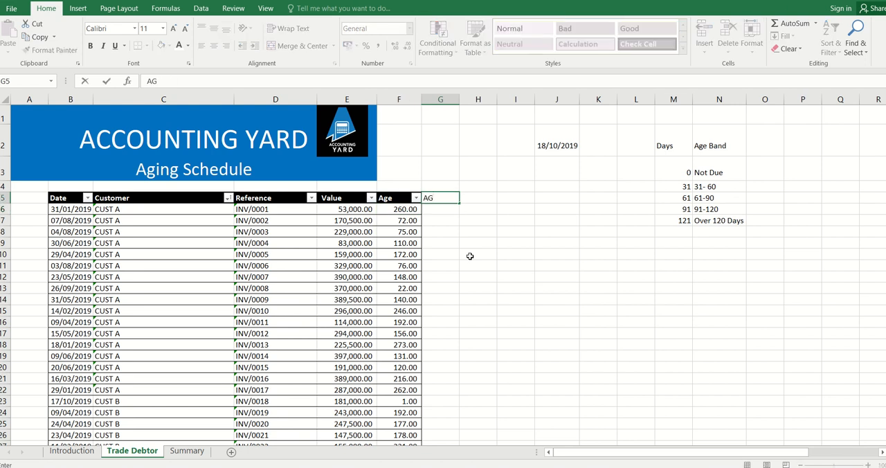
{"action": "type", "text": " band"}
{"action": "key", "text": "Return"}
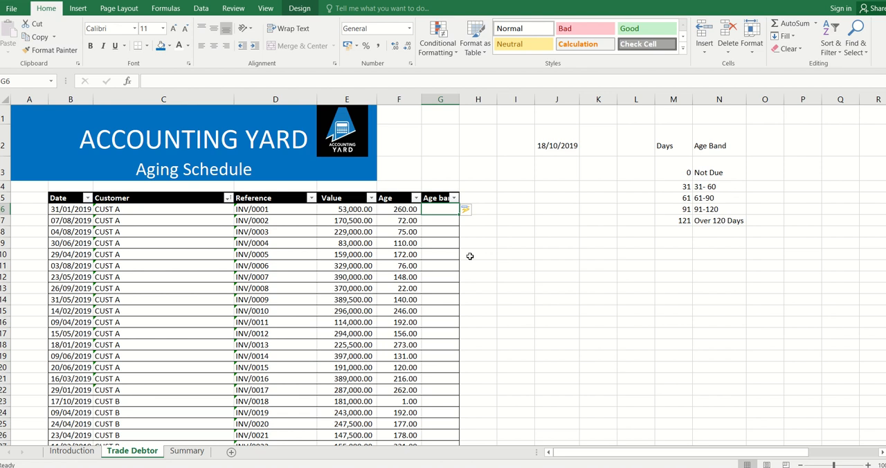
{"action": "type", "text": "=VLOOKUP("}
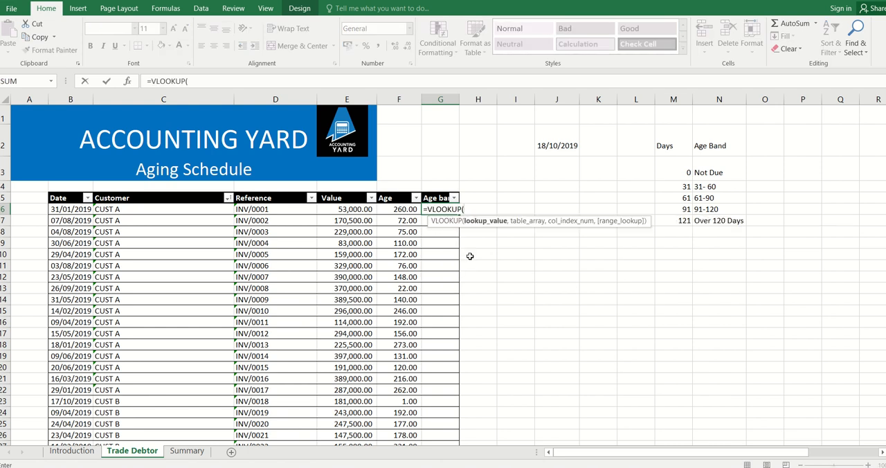
{"action": "left_click", "coordinate": [400, 209]}
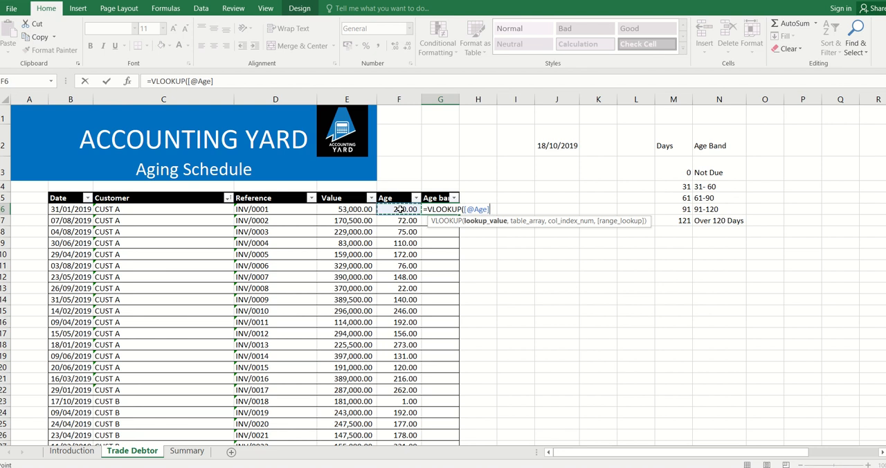
{"action": "type", "text": ","}
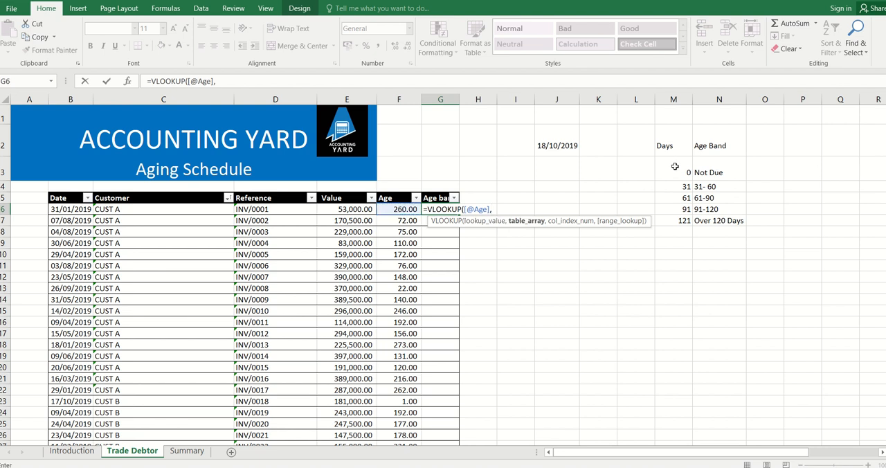
{"action": "left_click_drag", "start_coordinate": [674, 166], "coordinate": [721, 228]}
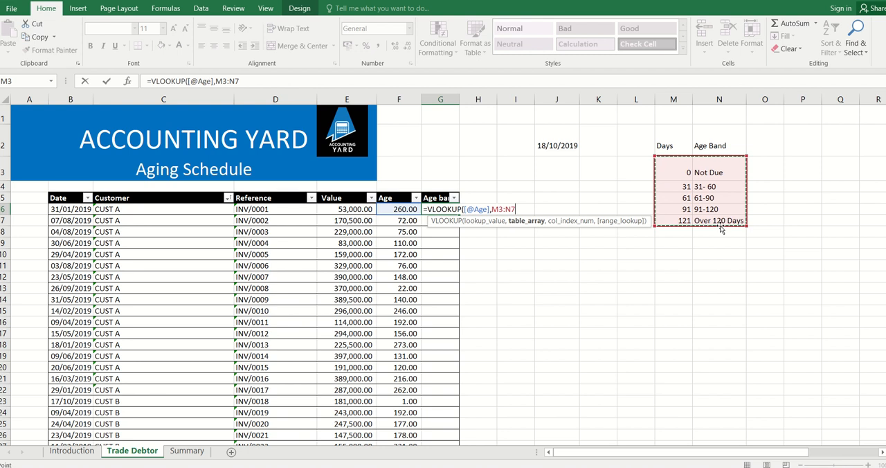
{"action": "key", "text": "F4"}
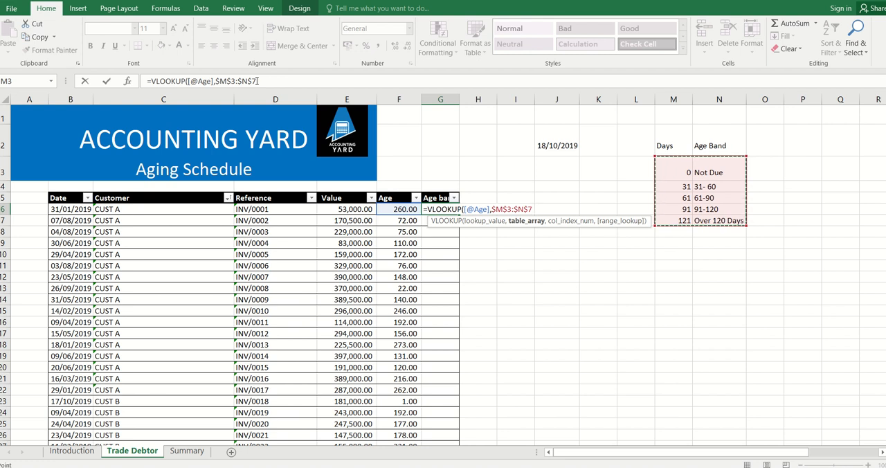
{"action": "type", "text": ",2"}
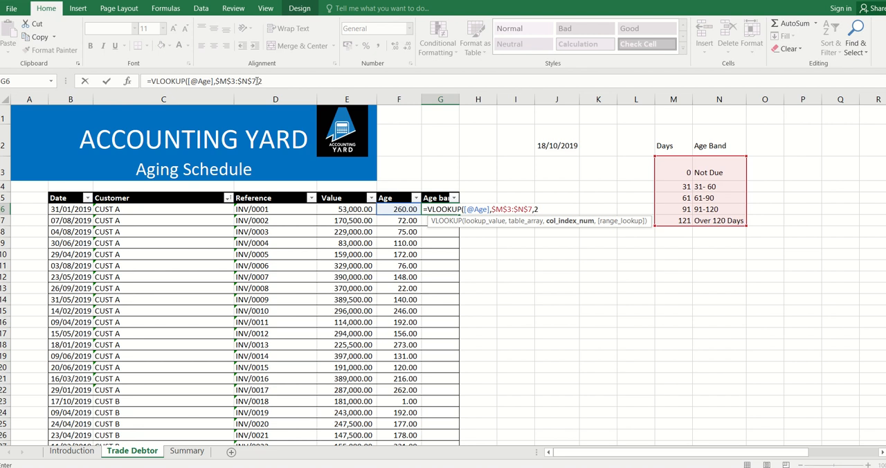
{"action": "type", "text": ","}
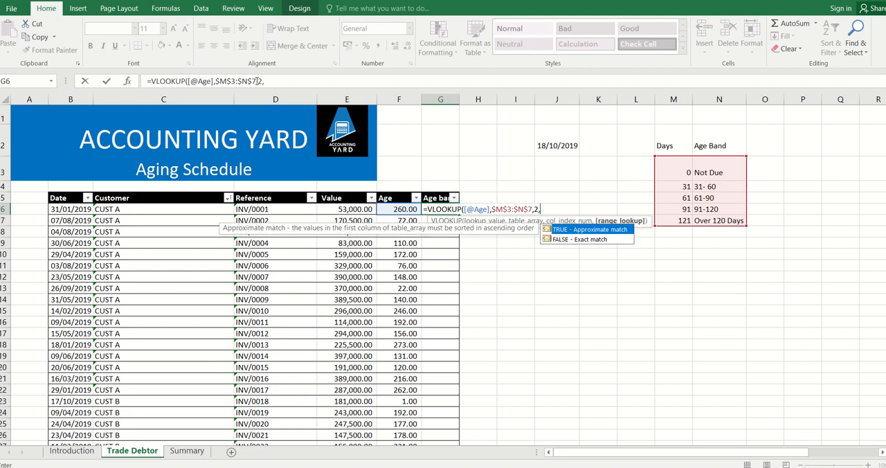
{"action": "key", "text": "Tab"}
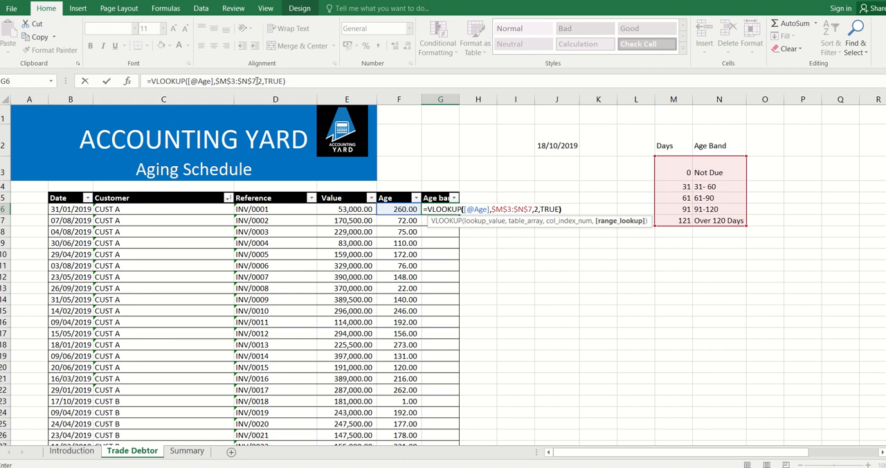
{"action": "type", "text": ")"}
{"action": "key", "text": "Return"}
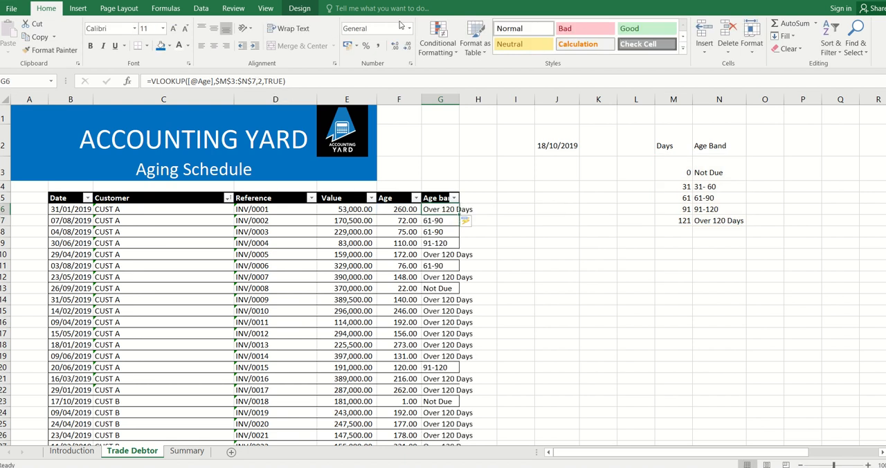
{"action": "double_click", "coordinate": [464, 95]}
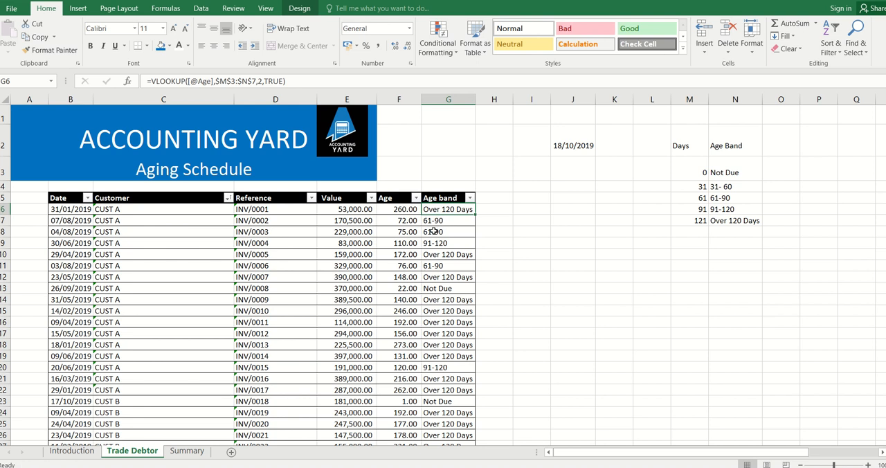
{"action": "left_click", "coordinate": [408, 209]}
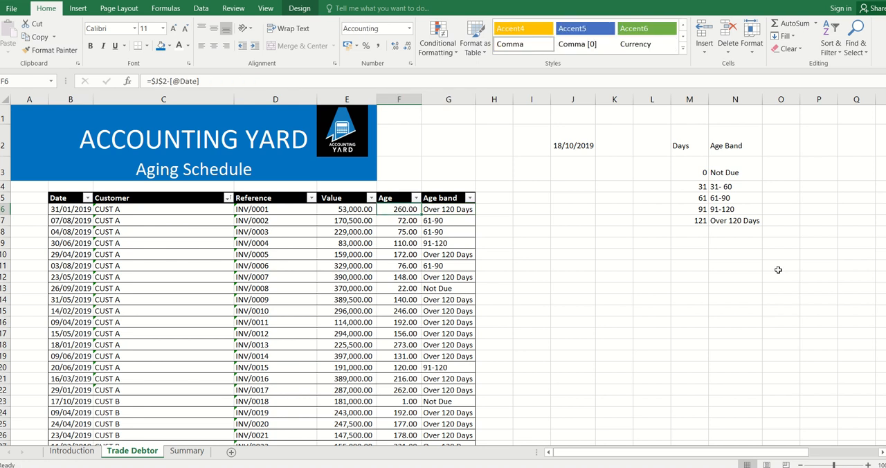
{"action": "left_click", "coordinate": [704, 223]}
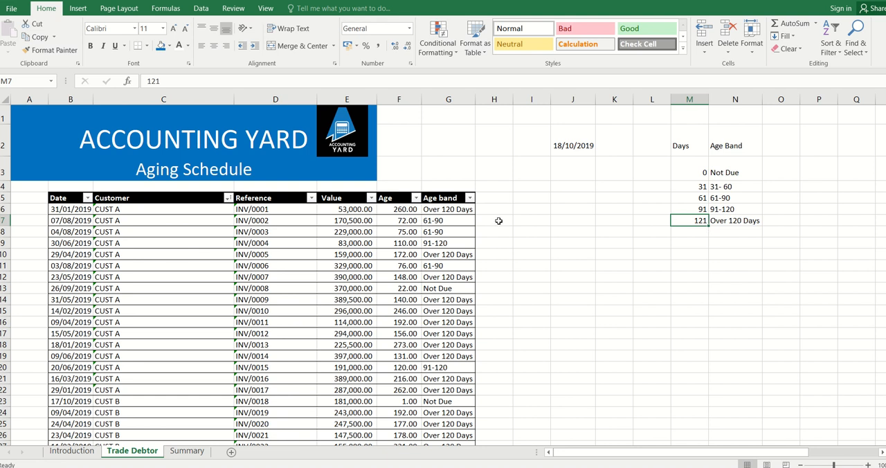
{"action": "left_click", "coordinate": [397, 220]}
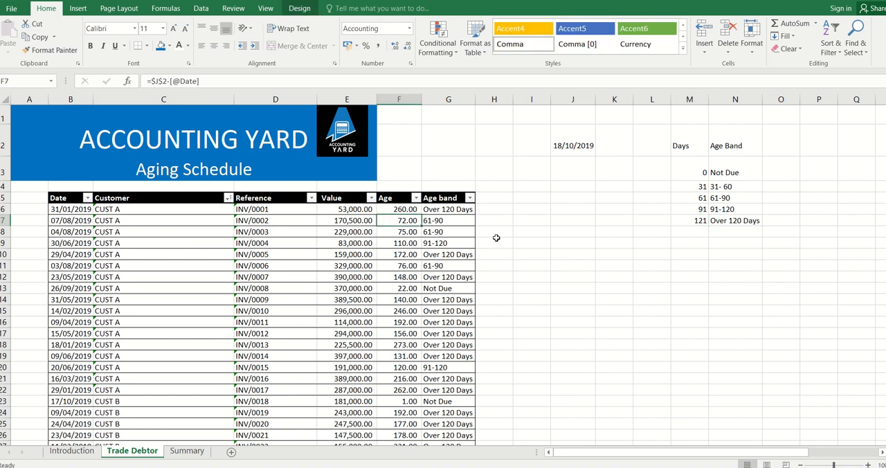
{"action": "left_click", "coordinate": [433, 220]}
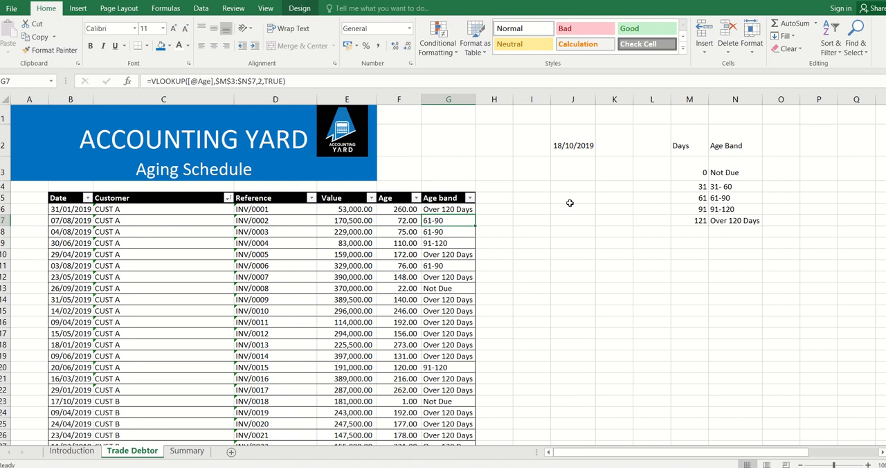
Create a PivotTable from the Sales table on the existing Summary worksheet, located at cell B7
{"action": "left_click", "coordinate": [78, 9]}
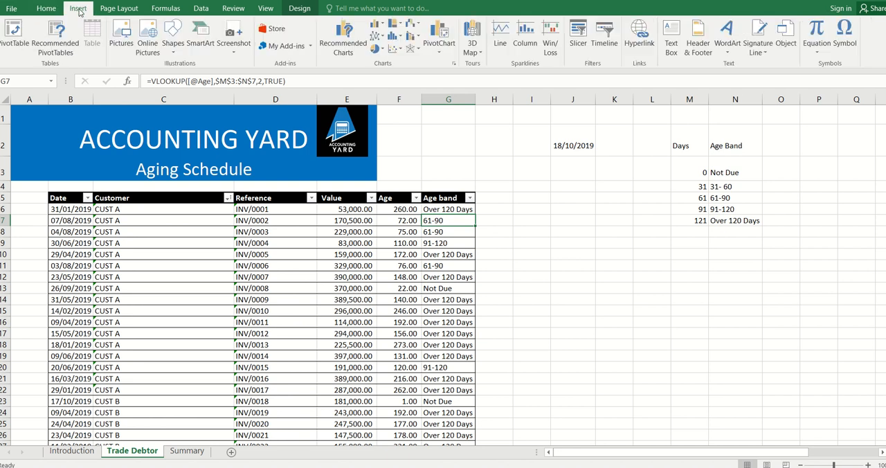
{"action": "left_click", "coordinate": [13, 31]}
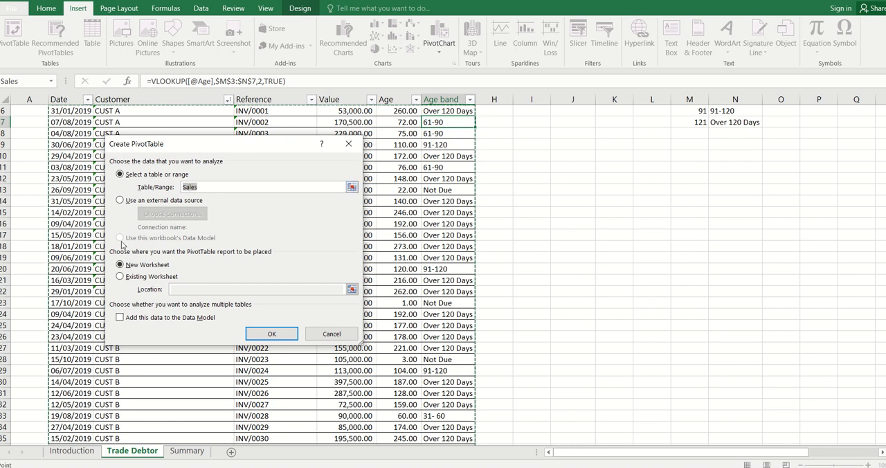
{"action": "left_click", "coordinate": [120, 277]}
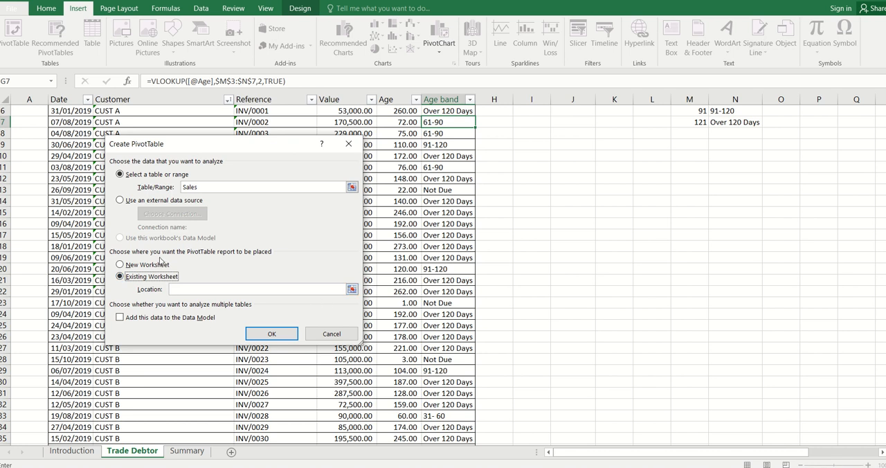
{"action": "left_click", "coordinate": [196, 457]}
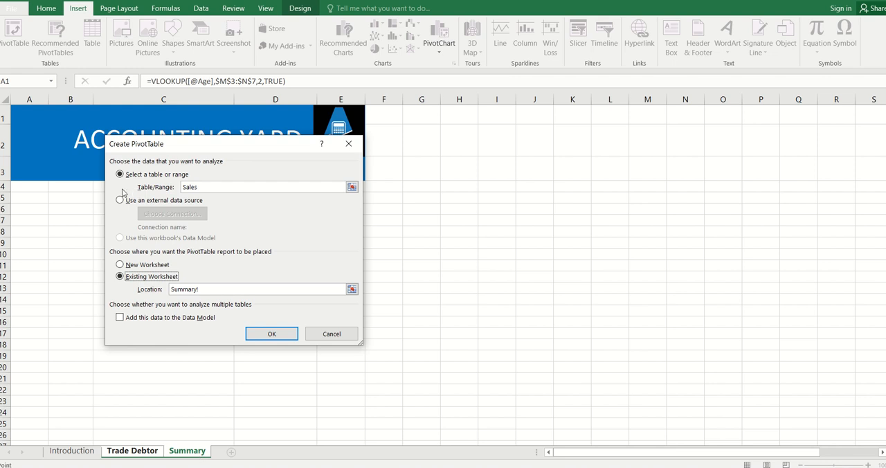
{"action": "left_click", "coordinate": [64, 219]}
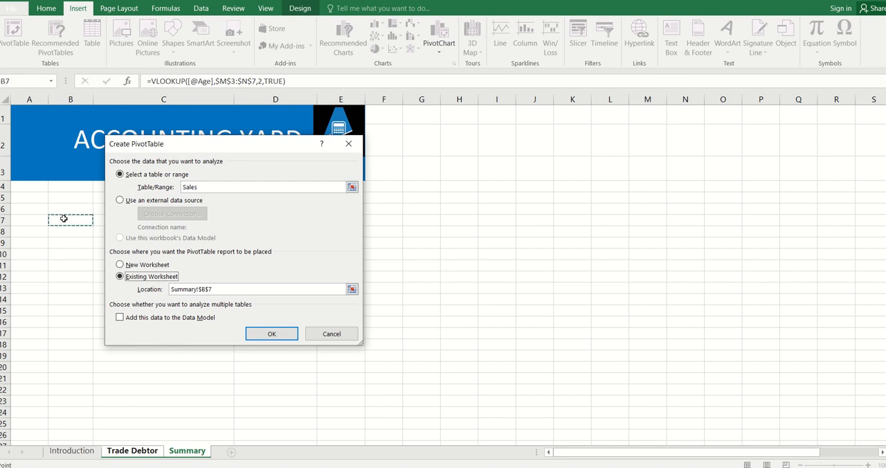
{"action": "left_click", "coordinate": [262, 334]}
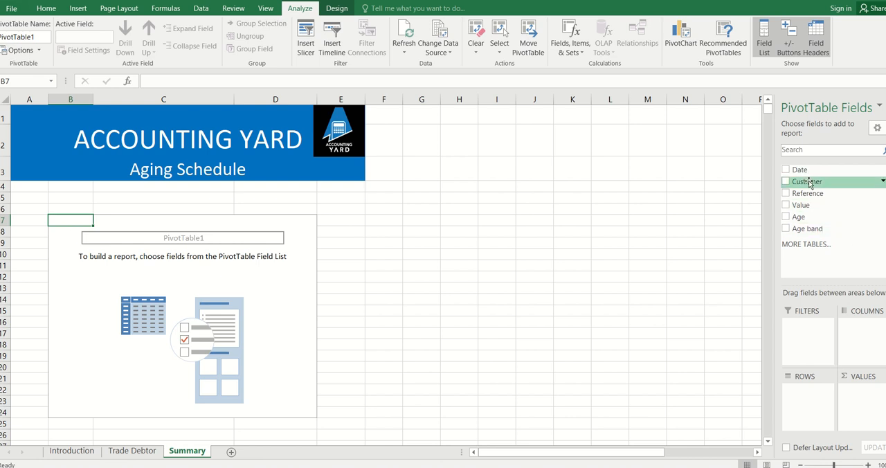
Lay out the PivotTable with Customer as rows, Age band as columns and the sum of Value as values
{"action": "left_click_drag", "start_coordinate": [810, 182], "coordinate": [804, 405]}
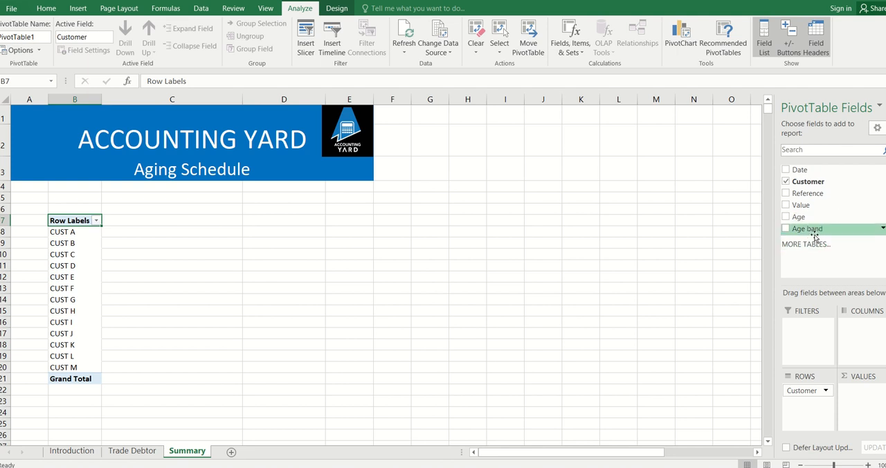
{"action": "left_click_drag", "start_coordinate": [816, 234], "coordinate": [858, 336]}
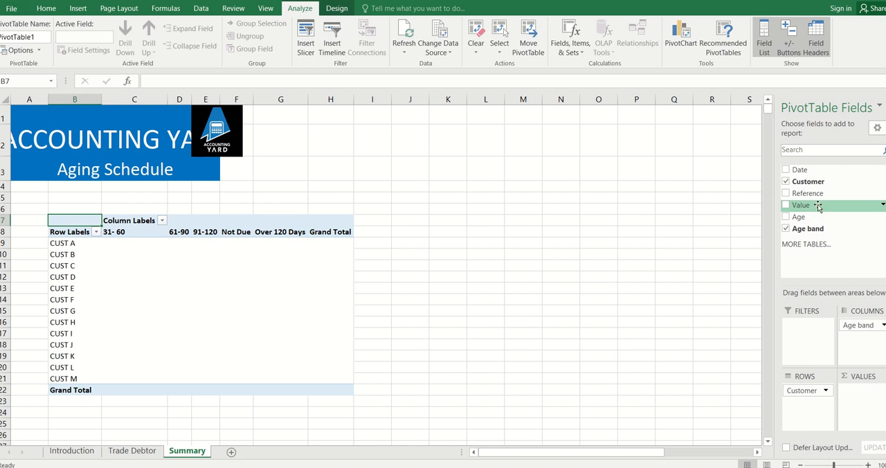
{"action": "left_click_drag", "start_coordinate": [819, 206], "coordinate": [862, 398]}
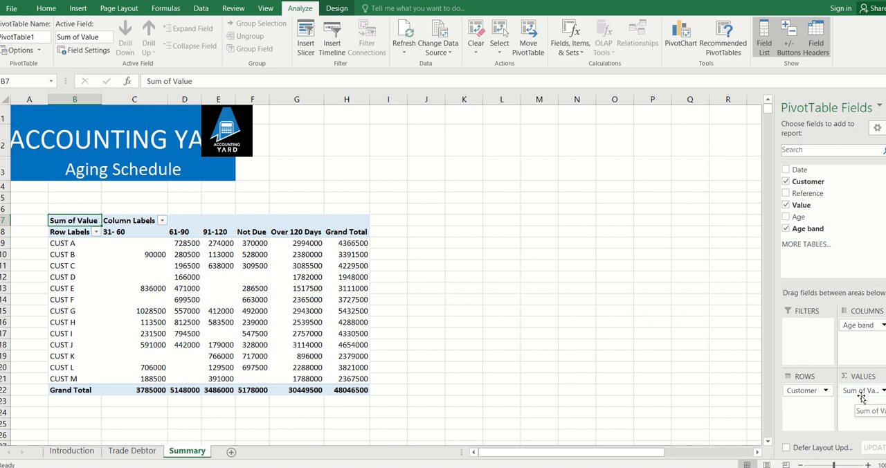
{"action": "left_click", "coordinate": [540, 310]}
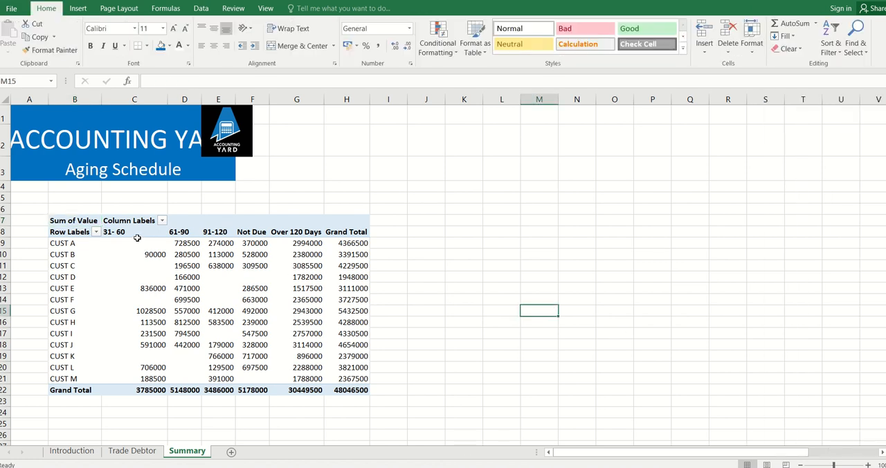
Apply the comma number style to the PivotTable amounts in C9:H22 and fit columns C to H to their contents
{"action": "left_click_drag", "start_coordinate": [137, 242], "coordinate": [349, 390]}
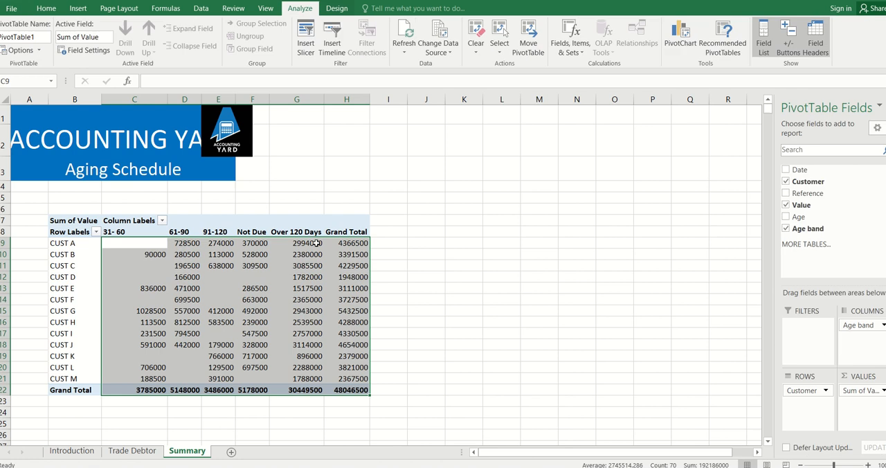
{"action": "left_click", "coordinate": [43, 13]}
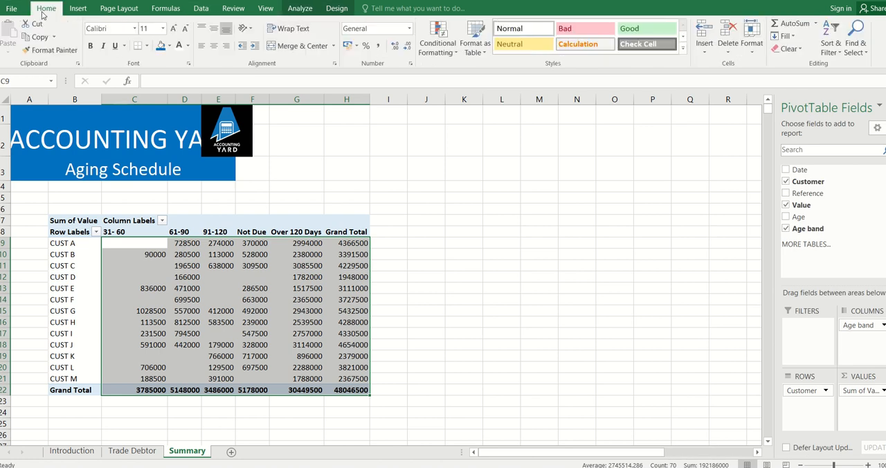
{"action": "left_click", "coordinate": [378, 45]}
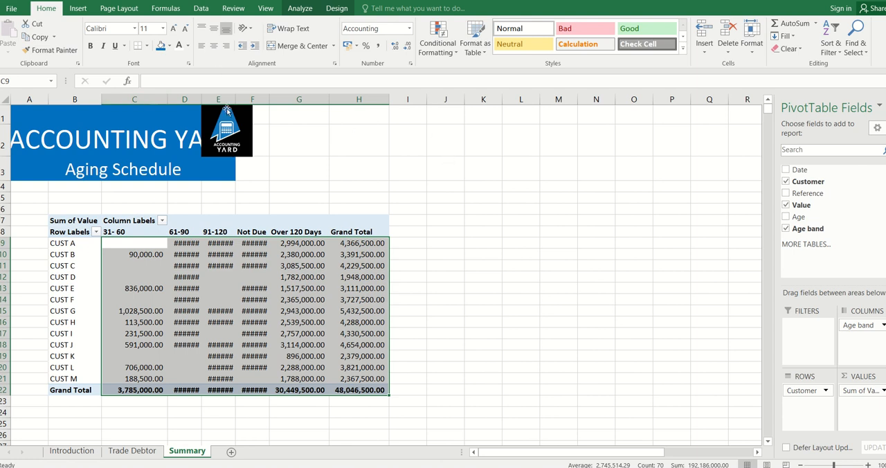
{"action": "left_click_drag", "start_coordinate": [130, 91], "coordinate": [390, 99]}
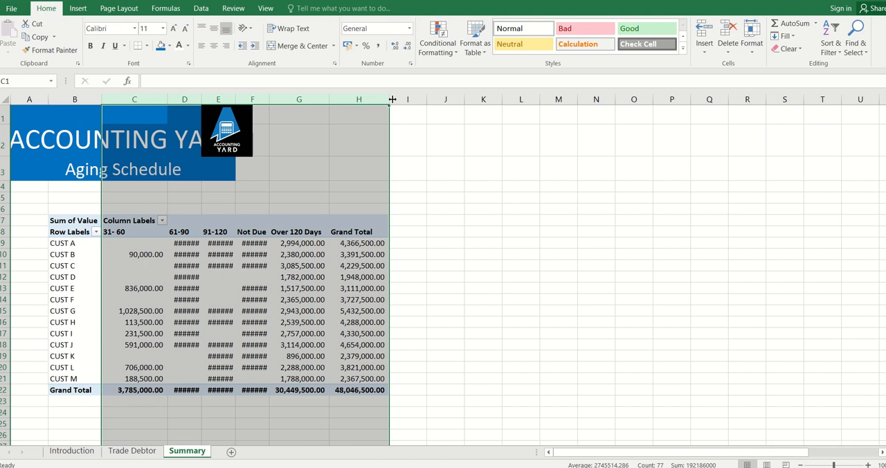
{"action": "double_click", "coordinate": [390, 99]}
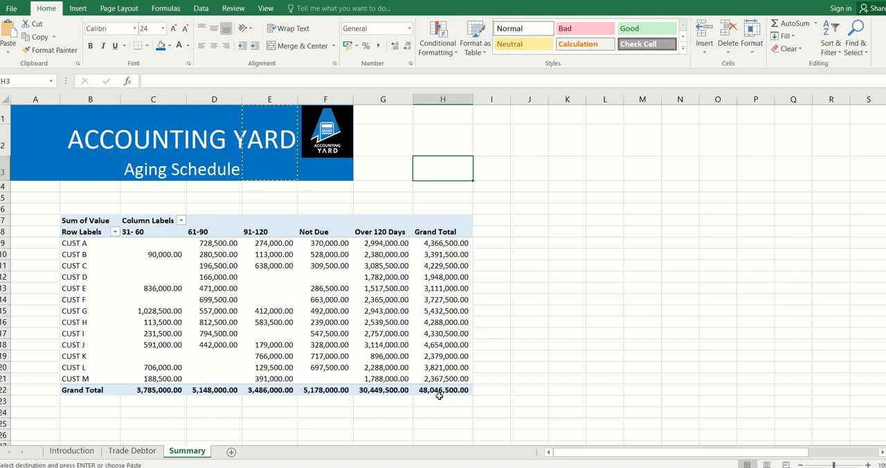
Compare the PivotTable's overall grand total with the Value column total at the end of the Trade Debtor table
{"action": "mouse_move", "coordinate": [439, 393]}
{"action": "left_click", "coordinate": [141, 453]}
{"action": "left_click", "coordinate": [459, 338]}
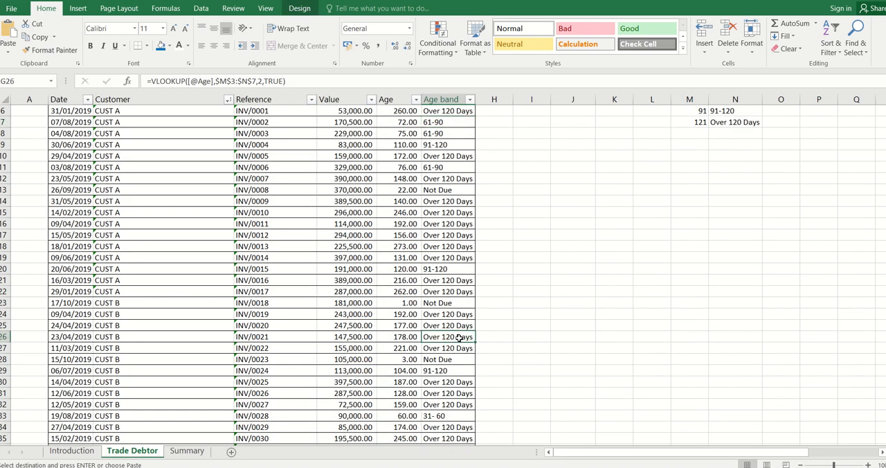
{"action": "key", "text": "ctrl+Down"}
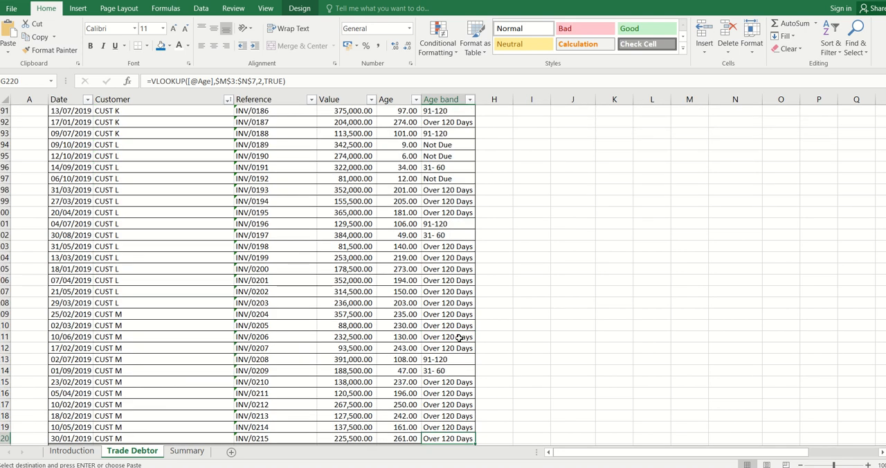
{"action": "key", "text": "Down"}
{"action": "key", "text": "Left"}
{"action": "key", "text": "Left"}
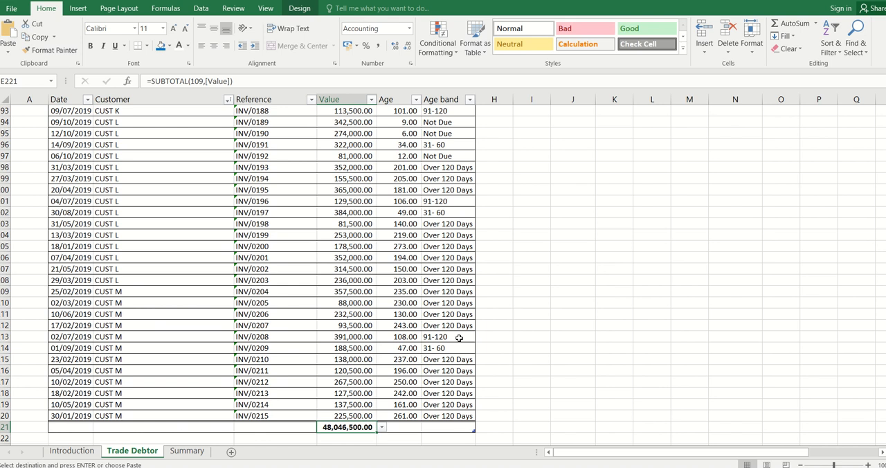
{"action": "key", "text": "ctrl+End"}
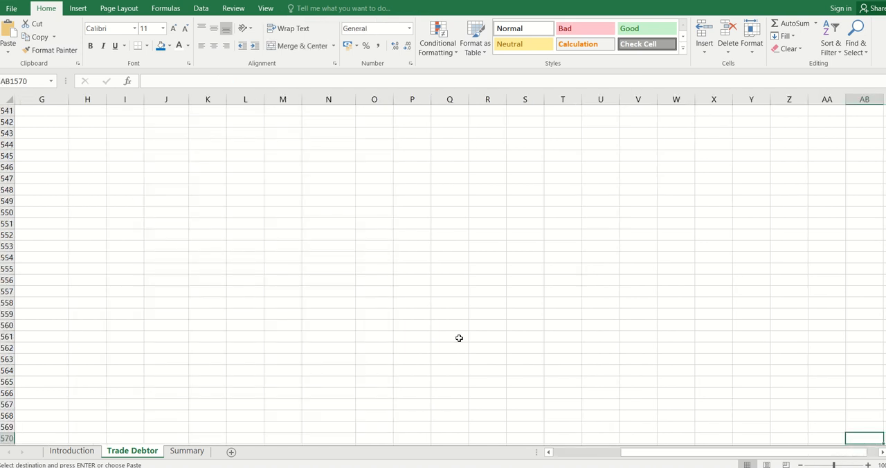
{"action": "key", "text": "ctrl+Page_Down"}
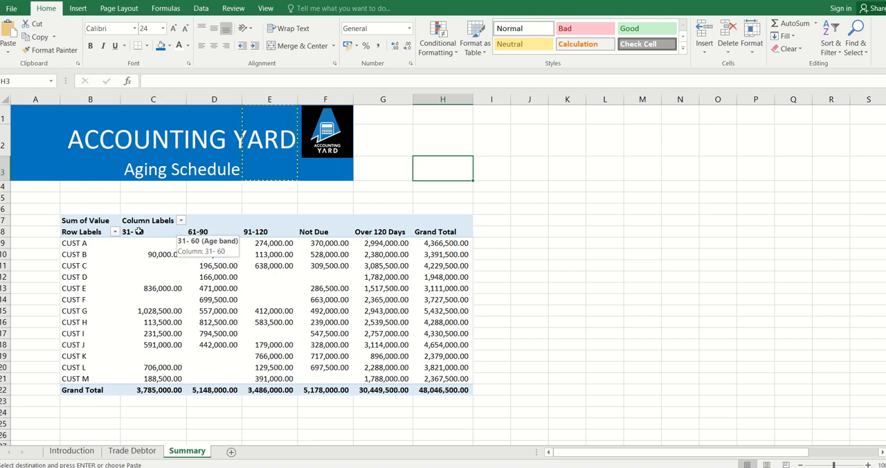
Copy the PivotTable range B8:H22, from the Row Labels header row through the Grand Total row
{"action": "left_click", "coordinate": [90, 232]}
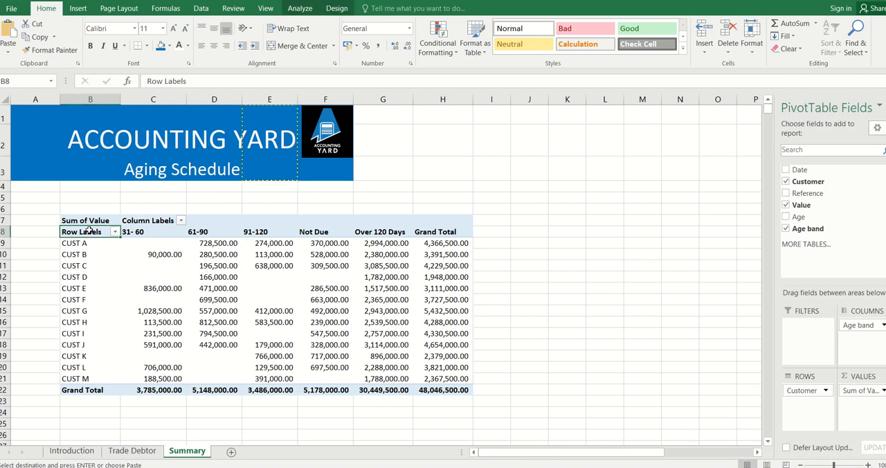
{"action": "key", "text": "shift+Right"}
{"action": "key", "text": "shift+Right"}
{"action": "key", "text": "shift+Right"}
{"action": "key", "text": "shift+Right"}
{"action": "key", "text": "shift+Right"}
{"action": "key", "text": "shift+Right"}
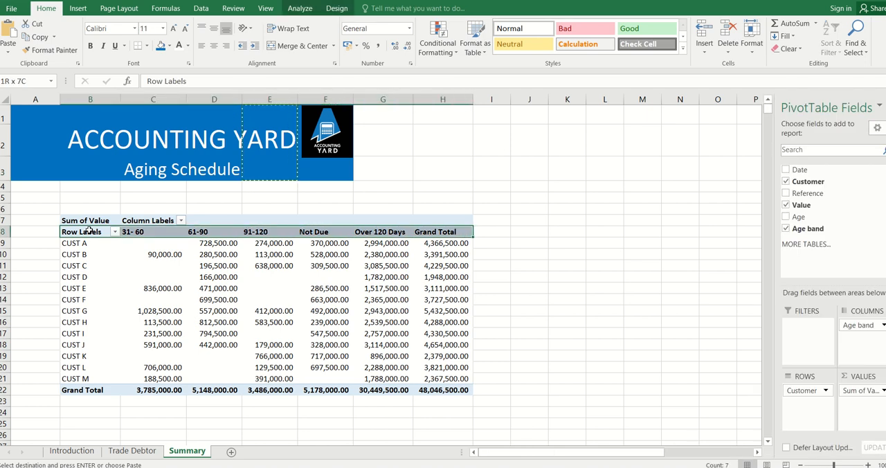
{"action": "key", "text": "shift+Down"}
{"action": "key", "text": "shift+Down"}
{"action": "key", "text": "shift+Down"}
{"action": "key", "text": "shift+Down"}
{"action": "key", "text": "shift+Down"}
{"action": "key", "text": "shift+Down"}
{"action": "key", "text": "shift+Down"}
{"action": "key", "text": "shift+Down"}
{"action": "key", "text": "shift+Down"}
{"action": "key", "text": "shift+Down"}
{"action": "key", "text": "shift+Down"}
{"action": "key", "text": "shift+Down"}
{"action": "key", "text": "shift+Down"}
{"action": "key", "text": "shift+Down"}
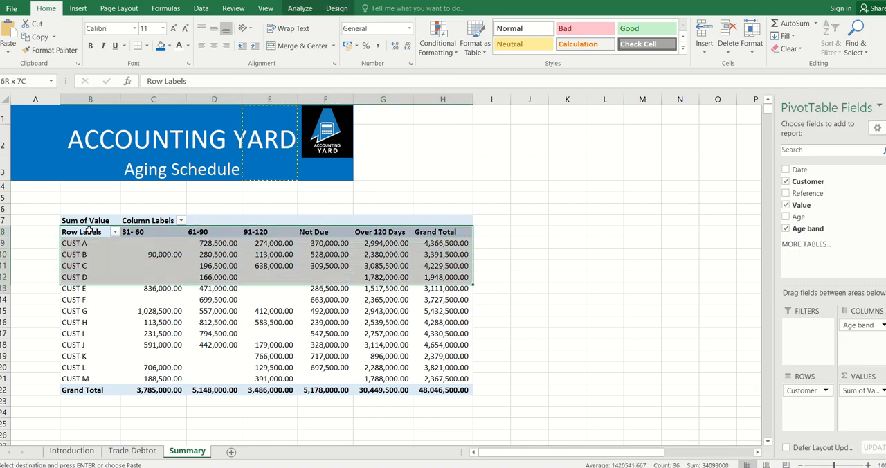
{"action": "key", "text": "ctrl+c"}
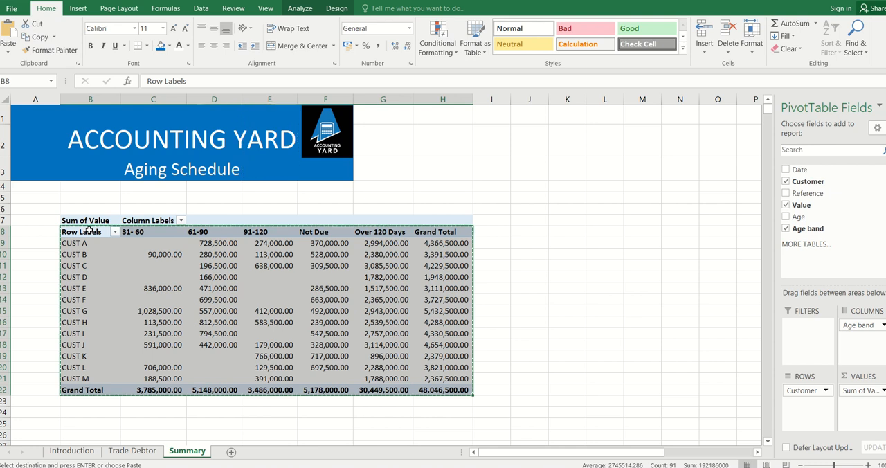
Paste the copied summary below the PivotTable at B27 as values with number formatting
{"action": "key", "text": "Down"}
{"action": "key", "text": "Down"}
{"action": "key", "text": "Down"}
{"action": "key", "text": "Down"}
{"action": "key", "text": "Down"}
{"action": "key", "text": "Down"}
{"action": "key", "text": "Down"}
{"action": "key", "text": "Down"}
{"action": "key", "text": "Down"}
{"action": "key", "text": "Down"}
{"action": "key", "text": "Down"}
{"action": "key", "text": "Down"}
{"action": "key", "text": "Down"}
{"action": "key", "text": "Down"}
{"action": "key", "text": "Down"}
{"action": "key", "text": "Down"}
{"action": "key", "text": "Down"}
{"action": "key", "text": "Down"}
{"action": "key", "text": "Down"}
{"action": "key", "text": "Down"}
{"action": "key", "text": "Down"}
{"action": "key", "text": "Down"}
{"action": "key", "text": "Up"}
{"action": "key", "text": "Up"}
{"action": "key", "text": "Up"}
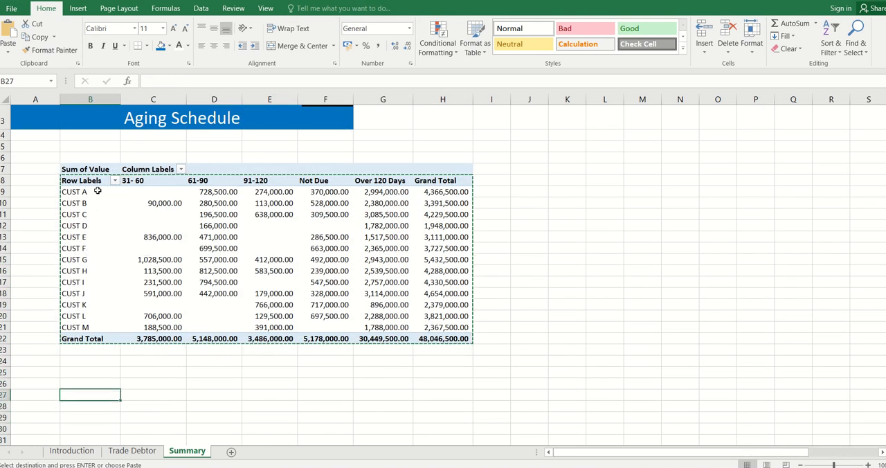
{"action": "right_click", "coordinate": [77, 393]}
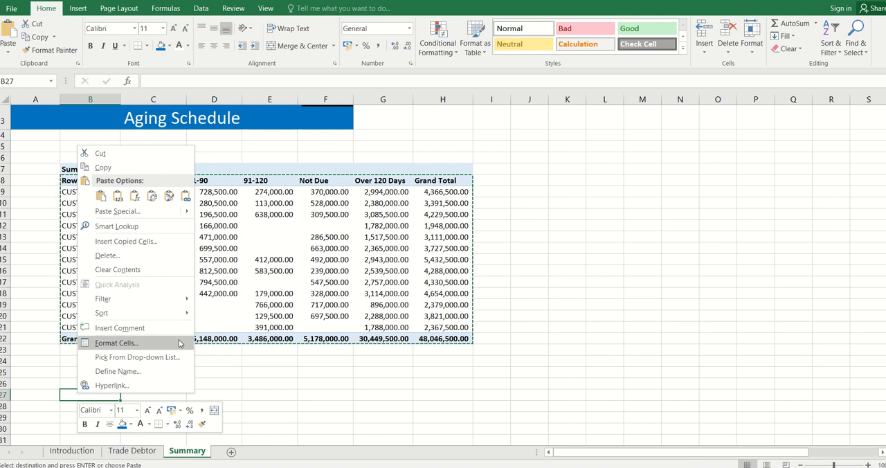
{"action": "mouse_move", "coordinate": [181, 211]}
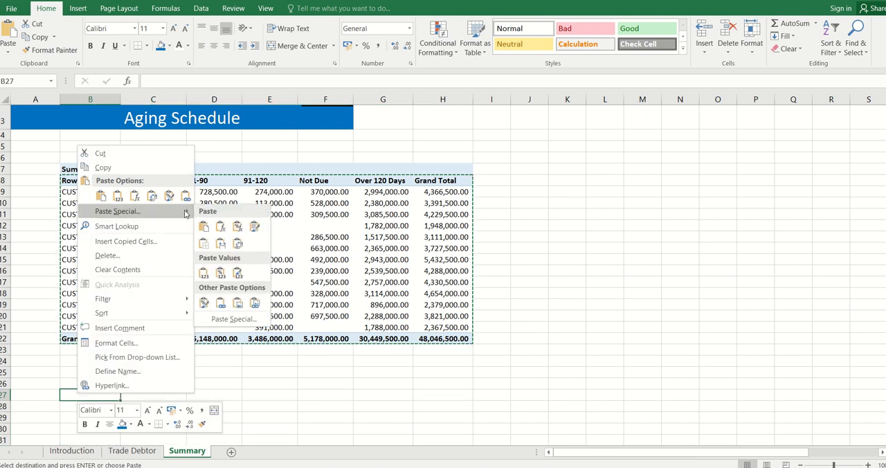
{"action": "left_click", "coordinate": [221, 275]}
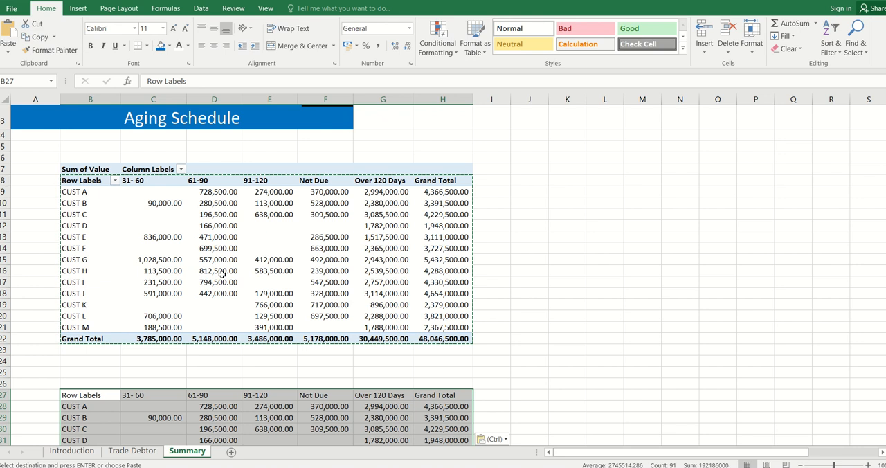
Move the Not Due column of the pasted summary to C27:C41, ahead of 31- 60, shifting the other age bands along
{"action": "left_click", "coordinate": [528, 348]}
{"action": "key", "text": "Down"}
{"action": "key", "text": "Down"}
{"action": "key", "text": "Down"}
{"action": "key", "text": "Down"}
{"action": "key", "text": "Down"}
{"action": "key", "text": "Down"}
{"action": "key", "text": "Down"}
{"action": "key", "text": "Down"}
{"action": "key", "text": "Down"}
{"action": "key", "text": "Down"}
{"action": "key", "text": "Down"}
{"action": "key", "text": "Down"}
{"action": "key", "text": "Down"}
{"action": "key", "text": "Down"}
{"action": "key", "text": "Down"}
{"action": "key", "text": "Down"}
{"action": "key", "text": "Down"}
{"action": "key", "text": "Down"}
{"action": "key", "text": "Down"}
{"action": "key", "text": "Down"}
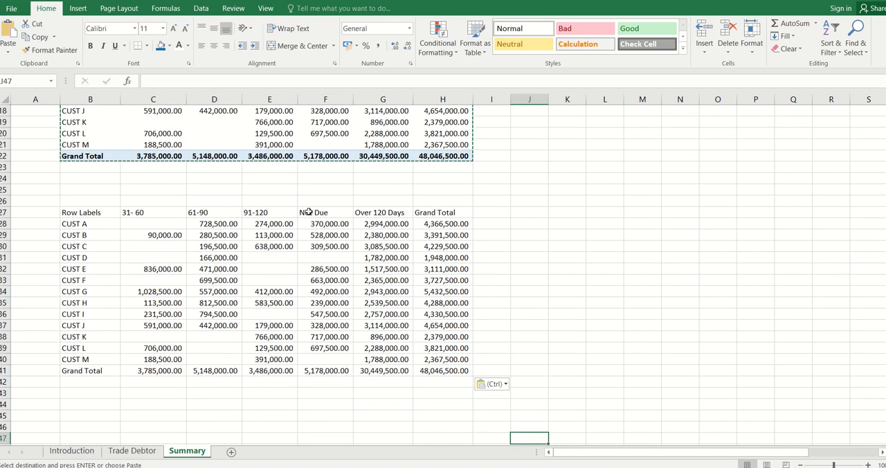
{"action": "left_click_drag", "start_coordinate": [308, 213], "coordinate": [311, 372]}
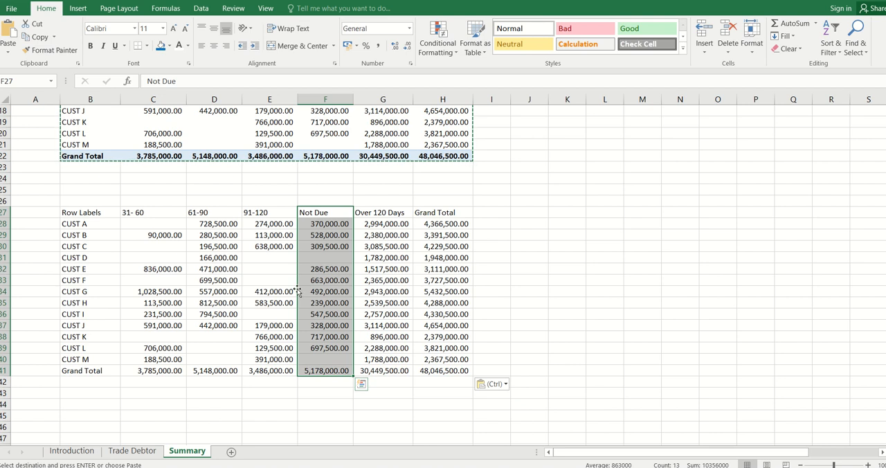
{"action": "left_click_drag", "start_coordinate": [297, 291], "coordinate": [121, 288]}
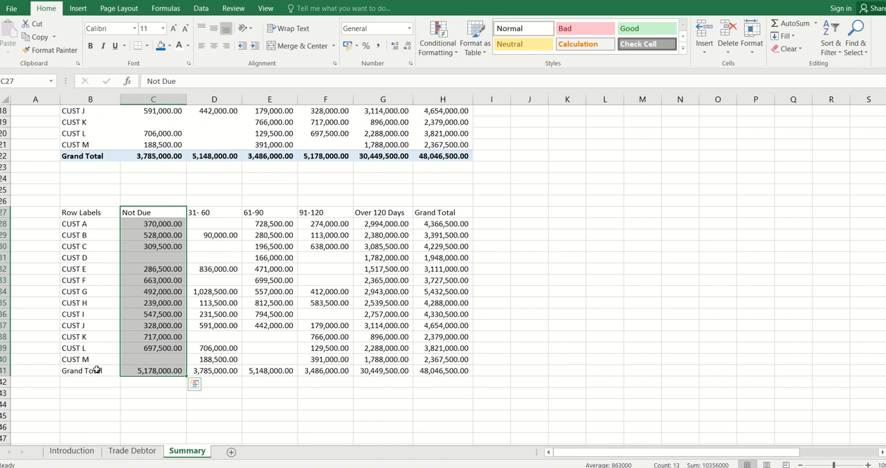
Make the Grand Total row and the header row of the pasted summary bold
{"action": "left_click_drag", "start_coordinate": [97, 370], "coordinate": [461, 370]}
{"action": "key", "text": "ctrl+b"}
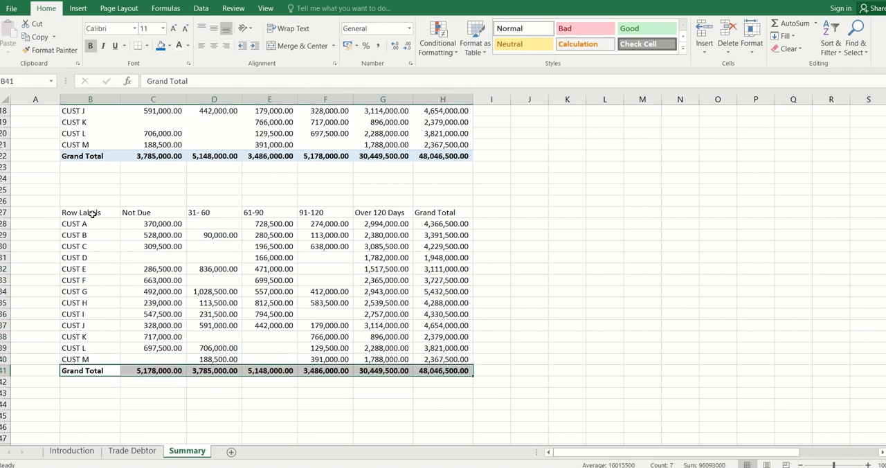
{"action": "left_click_drag", "start_coordinate": [92, 214], "coordinate": [471, 213]}
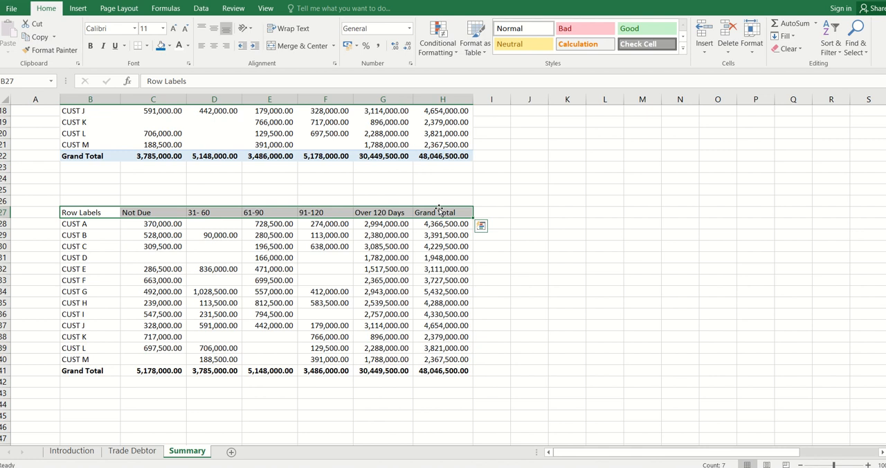
{"action": "key", "text": "ctrl+b"}
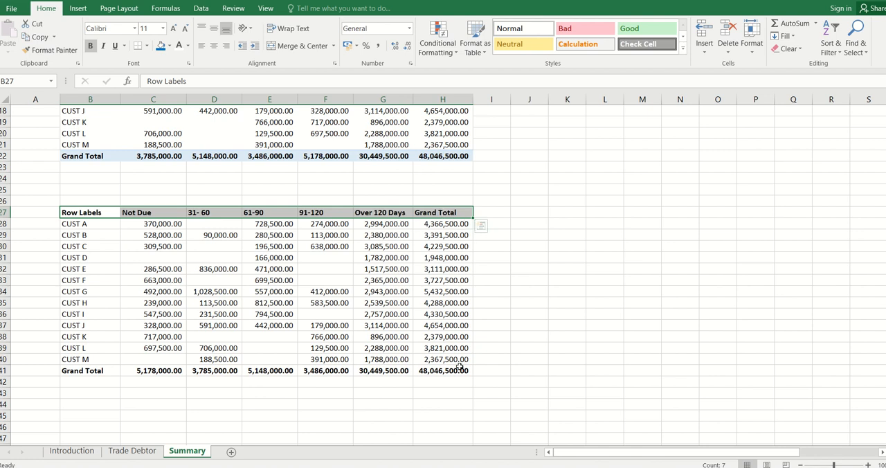
{"action": "left_click", "coordinate": [454, 325]}
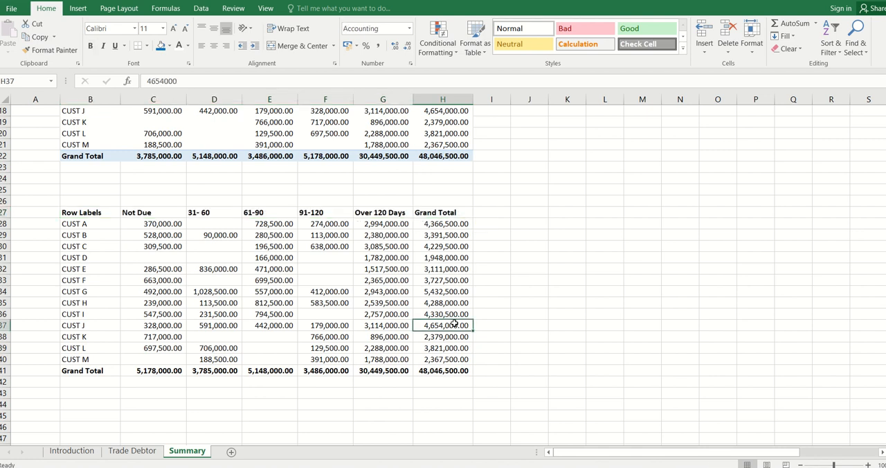
Replace CUST J's grand total in H37 of the pasted summary with a SUM of its age bands, C37:G37
{"action": "key", "text": "alt+equal"}
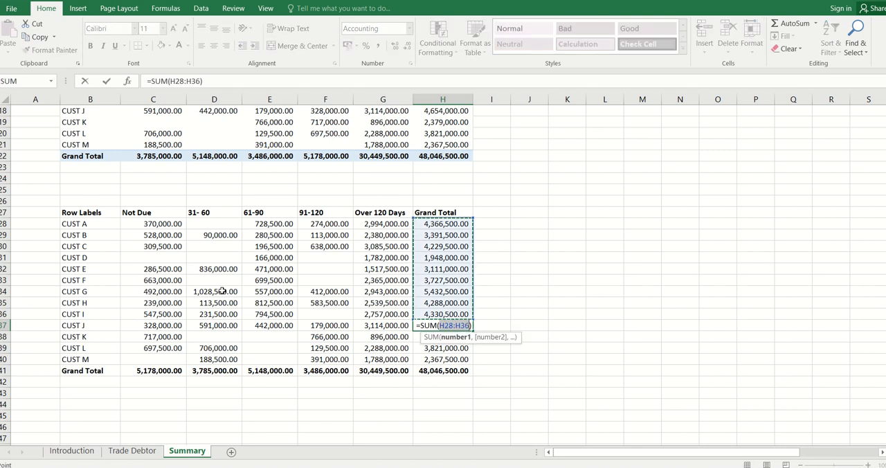
{"action": "left_click", "coordinate": [168, 323]}
{"action": "left_click_drag", "start_coordinate": [380, 325], "coordinate": [392, 324]}
{"action": "key", "text": "Return"}
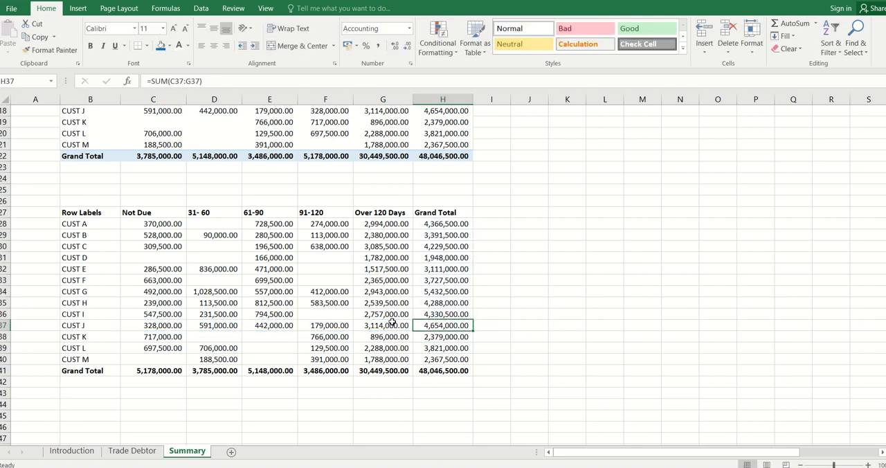
Copy the row-total formula from H37 into the Grand Total cells H28:H36, covering CUST A through CUST I
{"action": "key", "text": "shift+Down"}
{"action": "key", "text": "shift+Down"}
{"action": "key", "text": "shift+Down"}
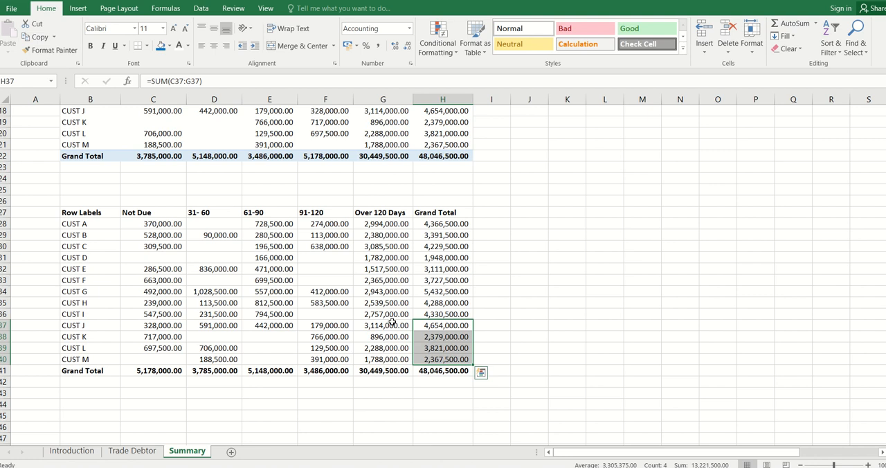
{"action": "key", "text": "Up"}
{"action": "key", "text": "Down"}
{"action": "key", "text": "ctrl+c"}
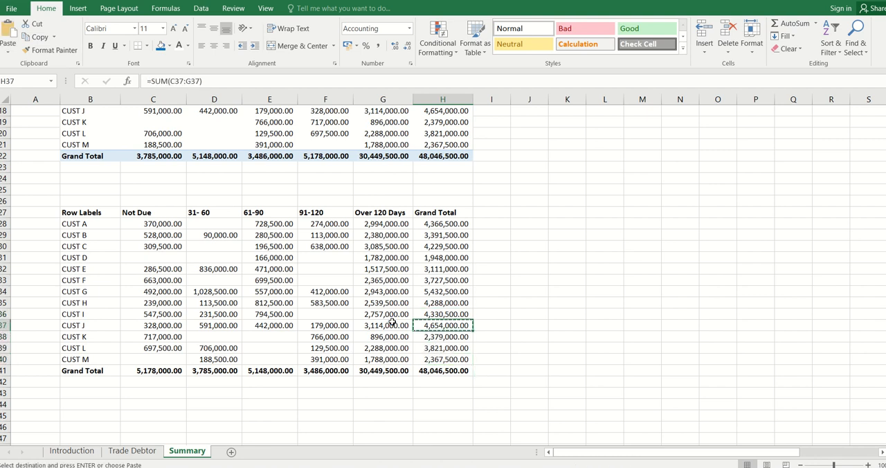
{"action": "key", "text": "Up"}
{"action": "key", "text": "Up"}
{"action": "key", "text": "Up"}
{"action": "key", "text": "Up"}
{"action": "key", "text": "Up"}
{"action": "key", "text": "Up"}
{"action": "key", "text": "Up"}
{"action": "key", "text": "Up"}
{"action": "key", "text": "Up"}
{"action": "key", "text": "shift+Down"}
{"action": "key", "text": "shift+Down"}
{"action": "key", "text": "shift+Down"}
{"action": "key", "text": "shift+Down"}
{"action": "key", "text": "shift+Down"}
{"action": "key", "text": "shift+Down"}
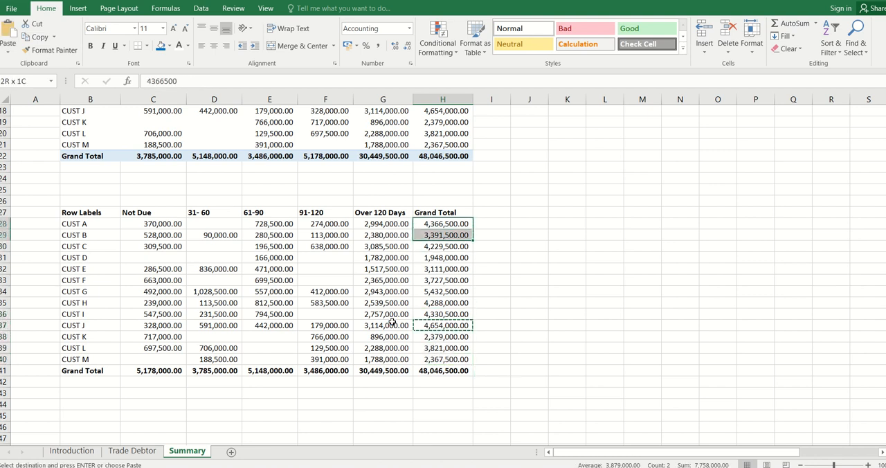
{"action": "key", "text": "shift+Down"}
{"action": "key", "text": "shift+Down"}
{"action": "key", "text": "ctrl+v"}
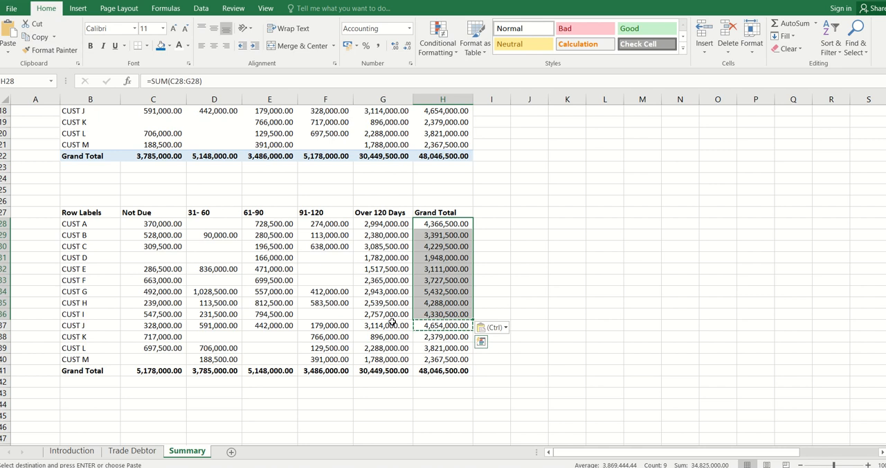
{"action": "left_click", "coordinate": [515, 333]}
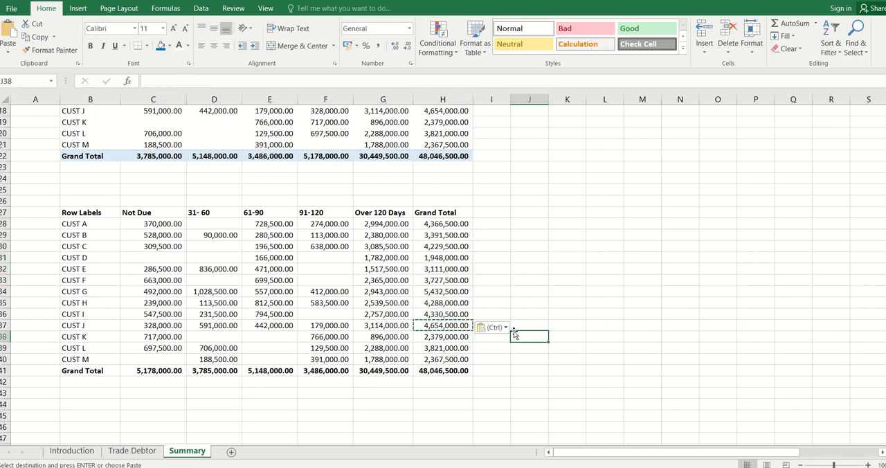